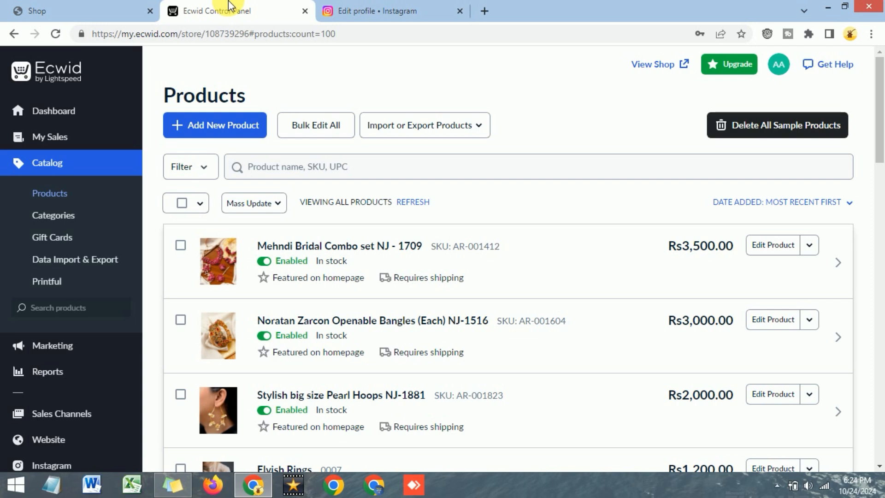
Step: Review the online shop's product listings, the Ecwid product catalog and the Instagram profile page
left_click(110, 5)
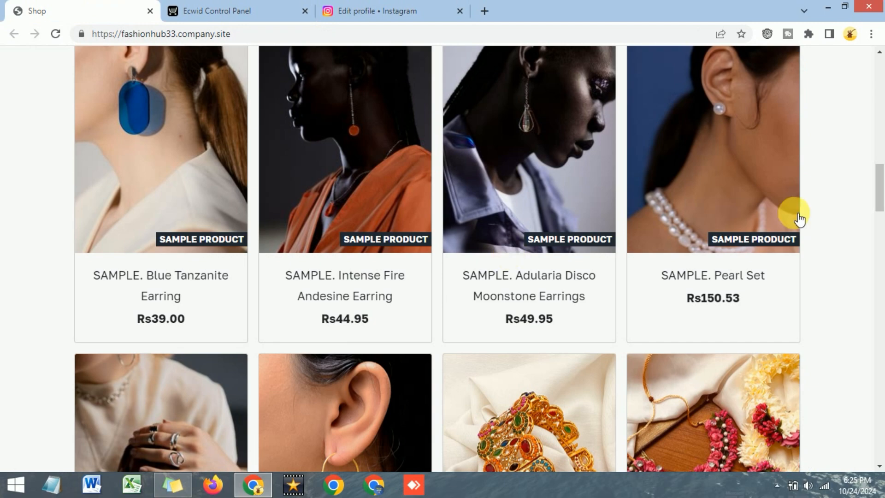
mouse_move(878, 197)
left_mouse_down()
mouse_move(882, 56)
mouse_move(870, 226)
mouse_move(873, 214)
left_mouse_up()
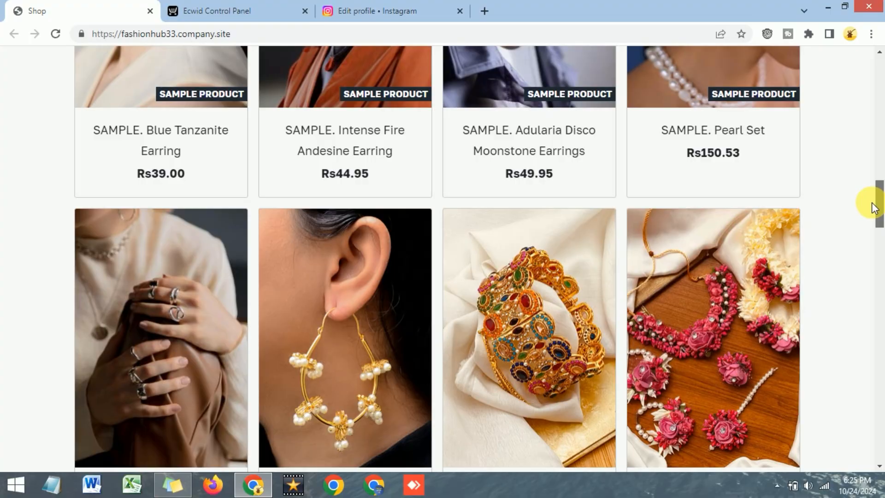
left_click_drag(874, 208, 882, 134)
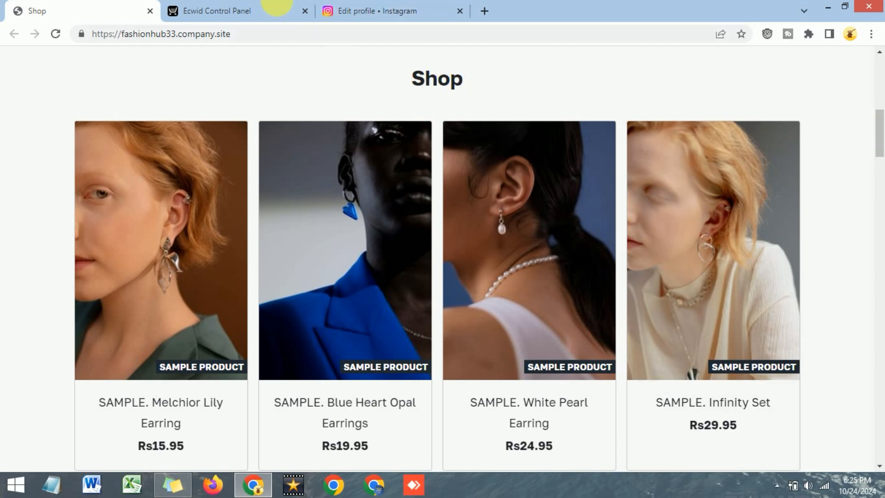
left_click(267, 5)
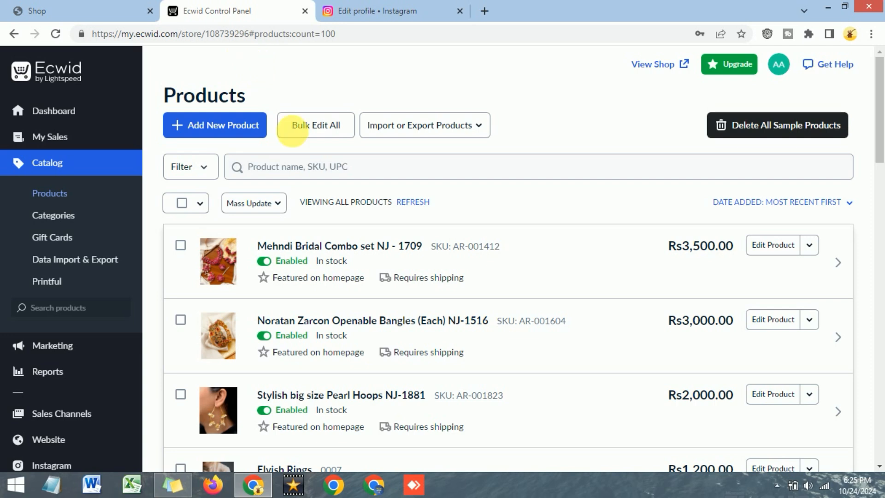
scroll(308, 255, "down", 1)
scroll(308, 261, "up", 1)
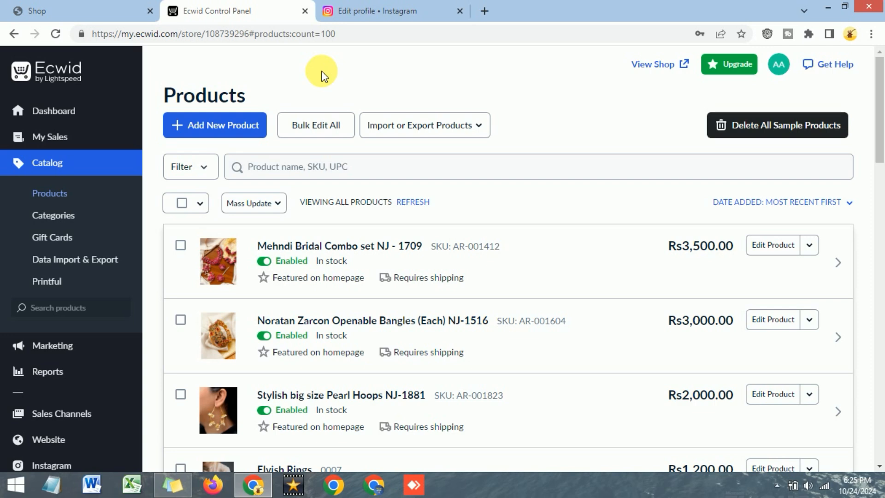
left_click(358, 10)
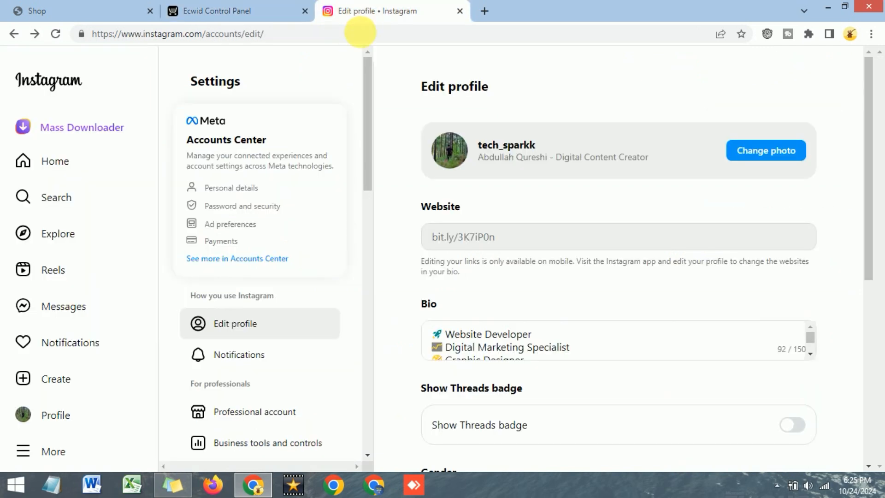
left_click(290, 8)
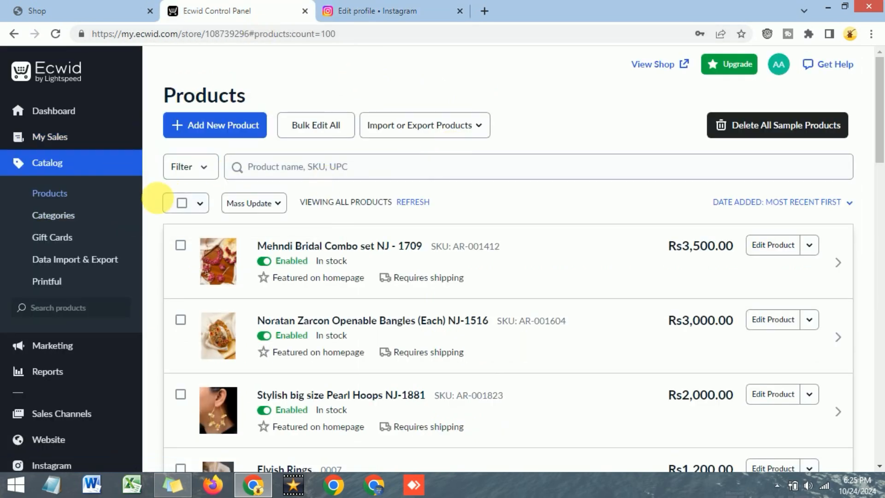
scroll(122, 202, "down", 1)
scroll(122, 203, "up", 1)
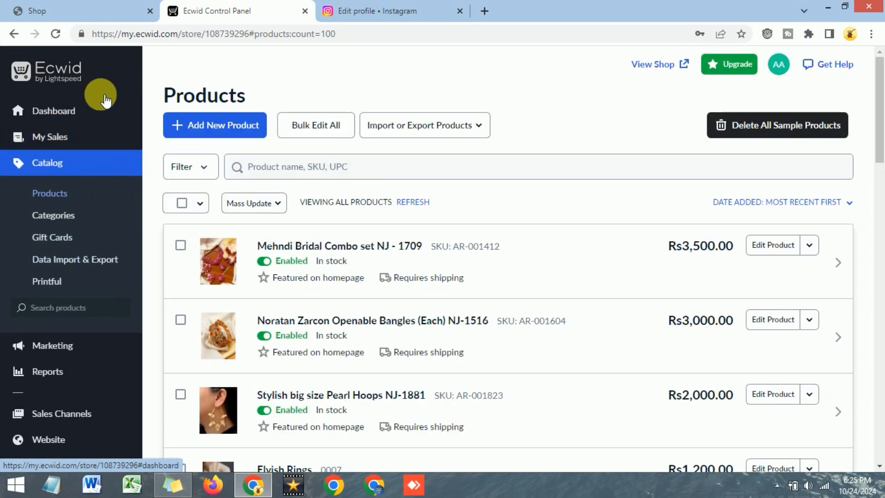
Step: Open the Linkup editor from the store's Instagram sales channel page
mouse_move(92, 136)
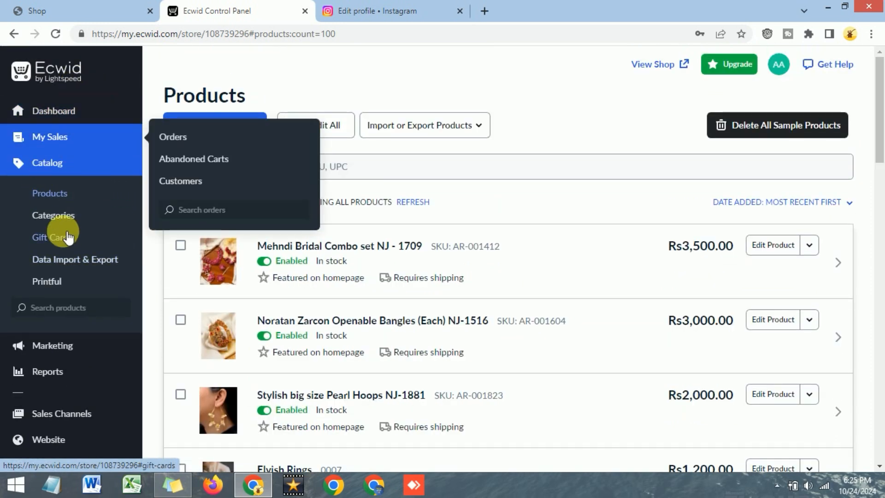
scroll(259, 196, "down", 5)
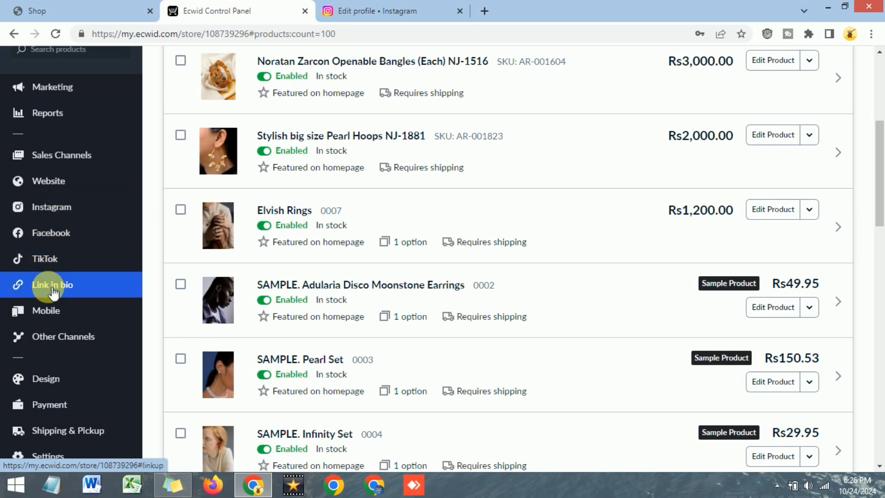
left_click(52, 212)
left_click_drag(365, 217, 482, 217)
left_click(511, 225)
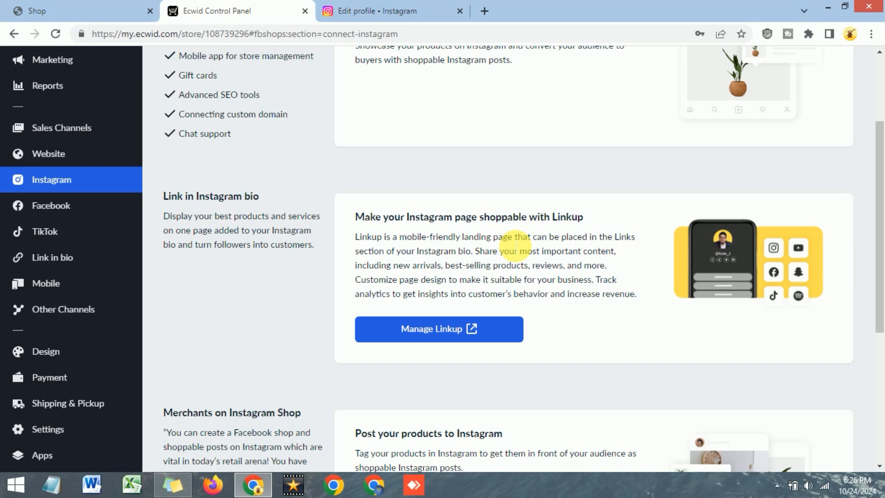
scroll(516, 244, "down", 4)
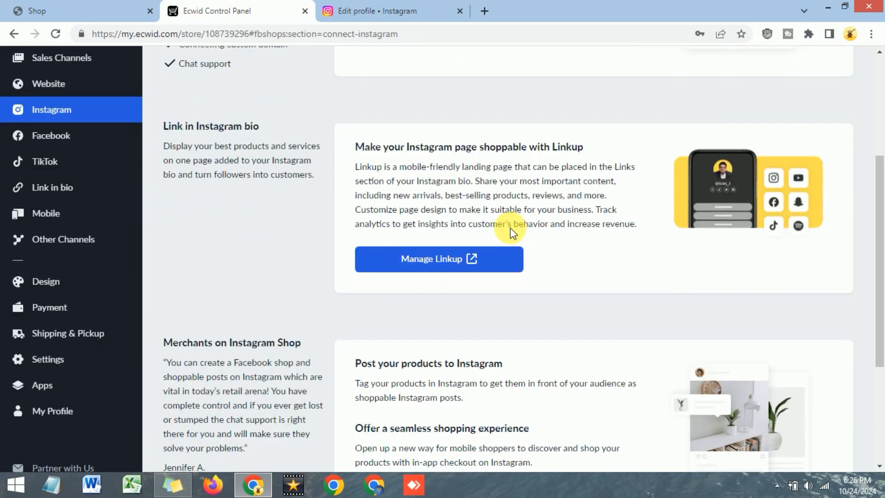
scroll(510, 232, "up", 1)
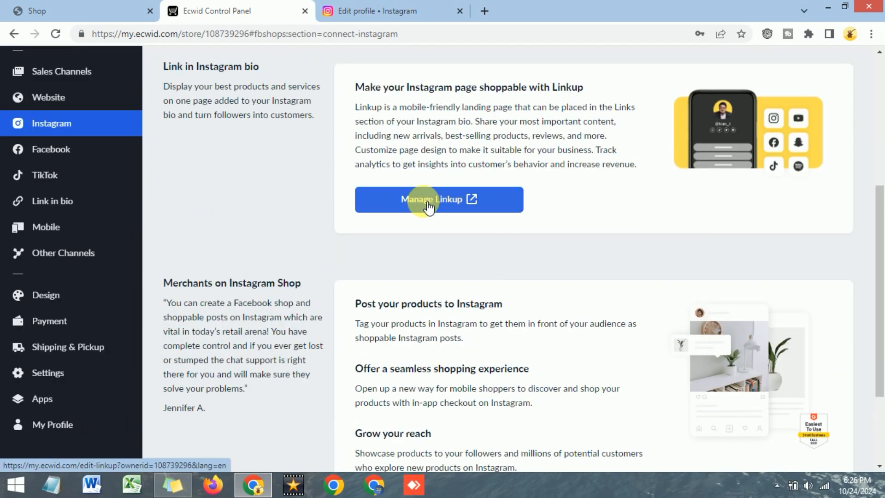
left_click(428, 205)
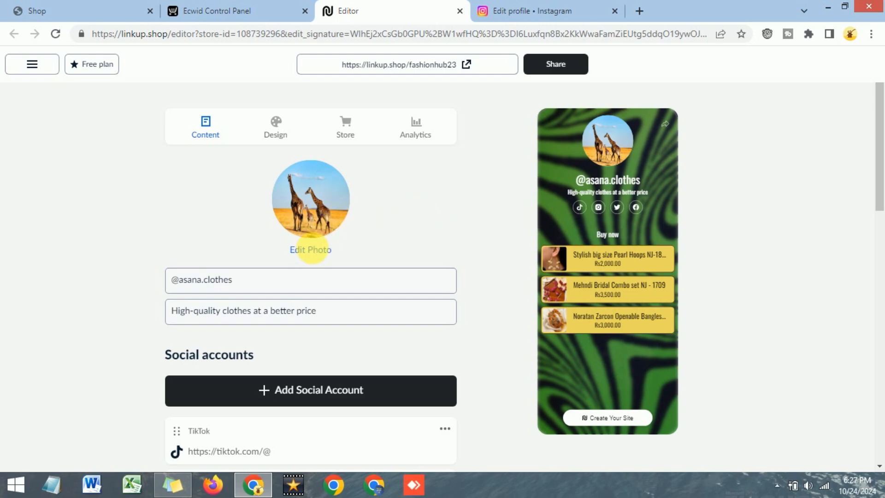
Step: Remove the giraffe profile photo and upload the Royalty logo image in its place, keeping the default crop
left_click(314, 256)
left_click(283, 309)
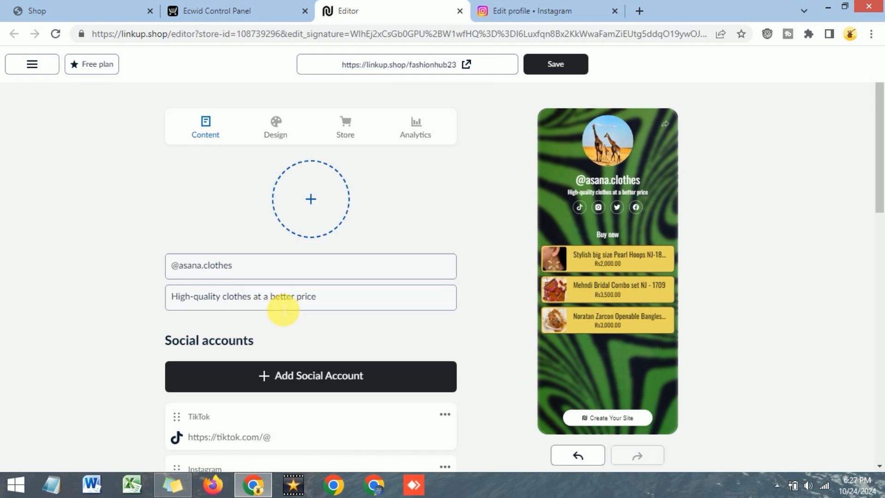
left_click(312, 198)
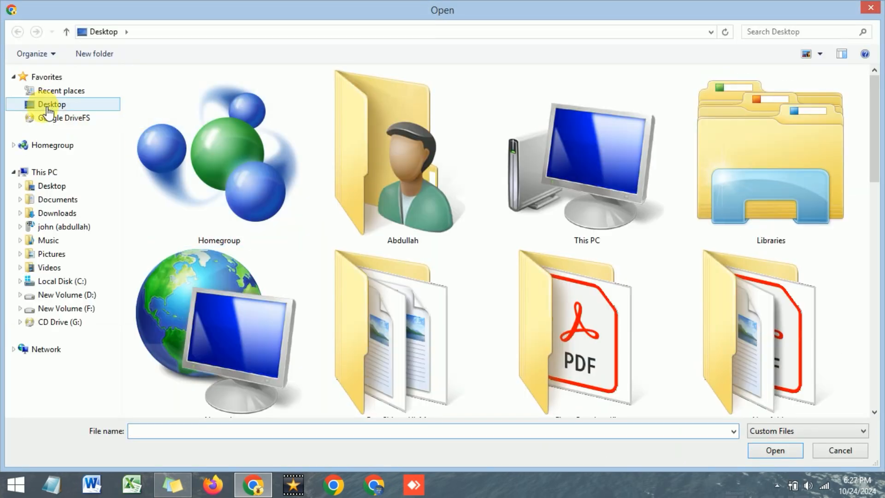
left_click(48, 107)
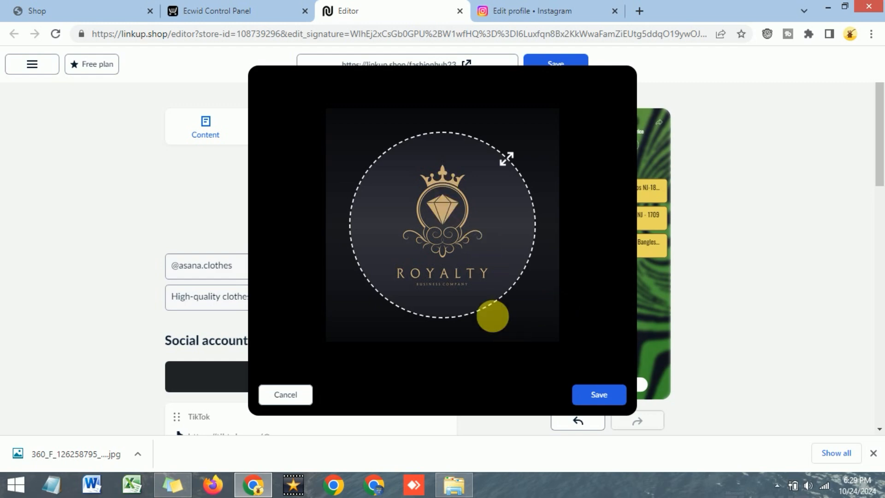
left_click(597, 394)
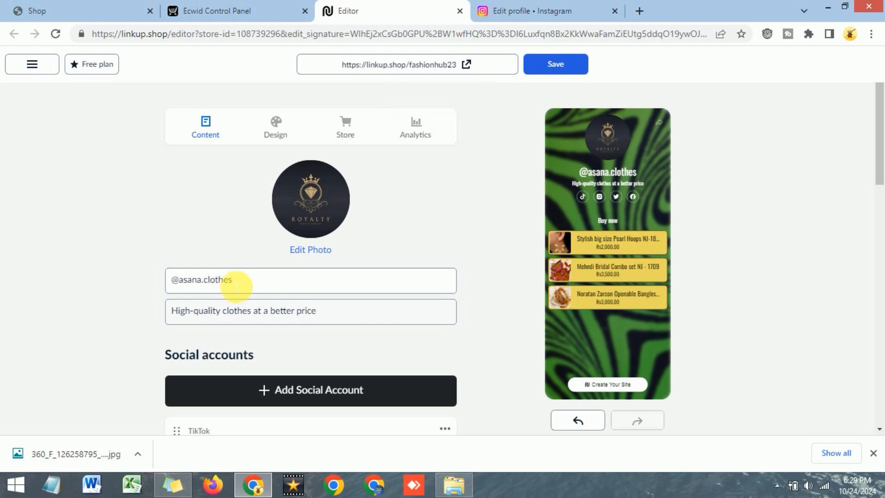
left_click(238, 287)
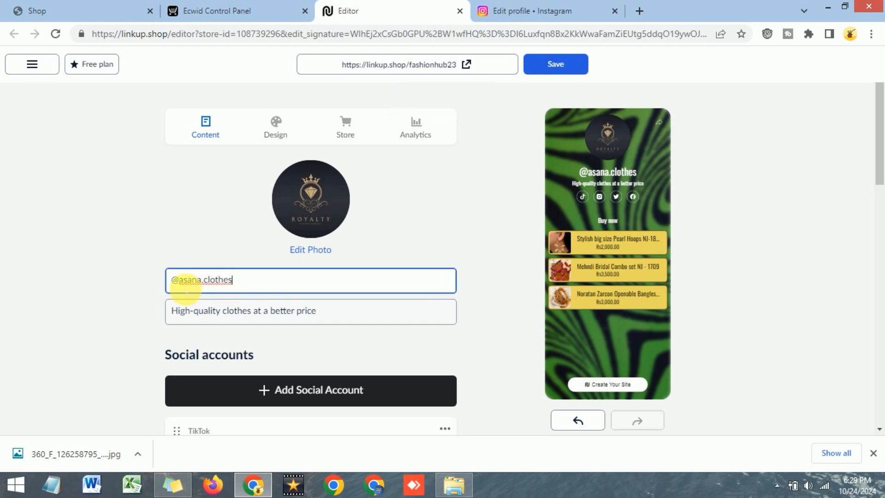
left_click_drag(179, 281, 240, 286)
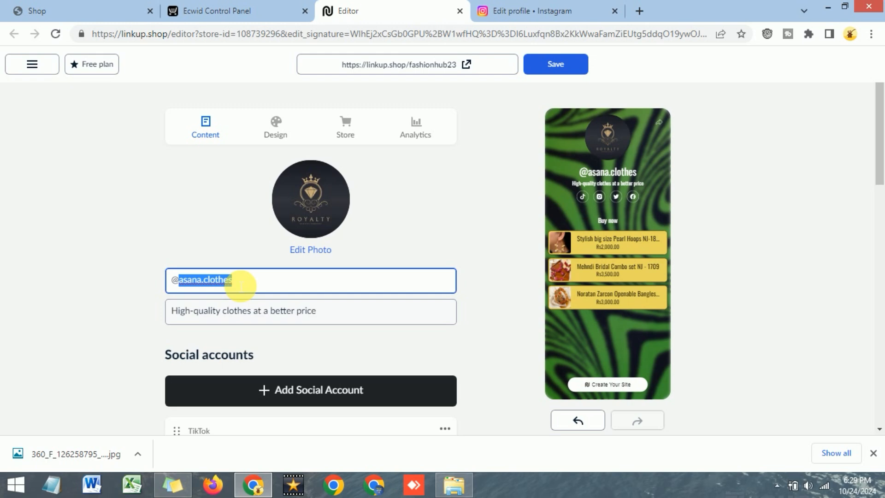
left_click(178, 38)
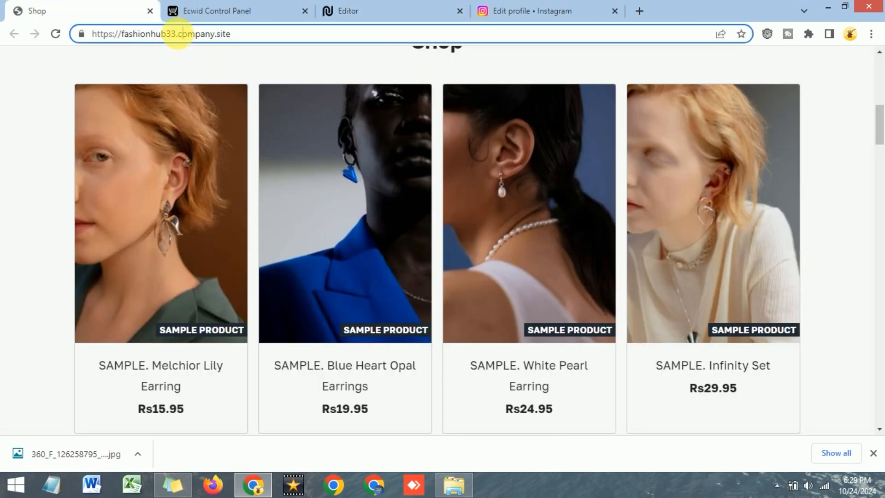
left_click(178, 37)
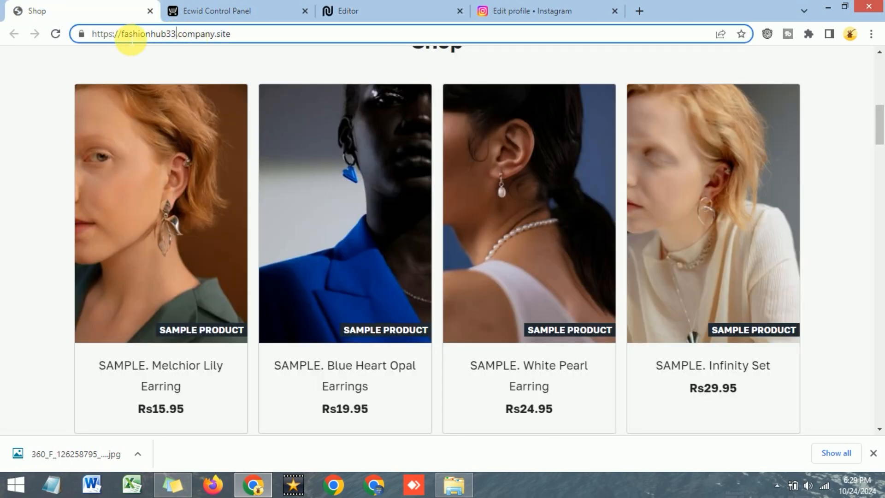
left_click_drag(122, 40, 173, 40)
key("ctrl+c")
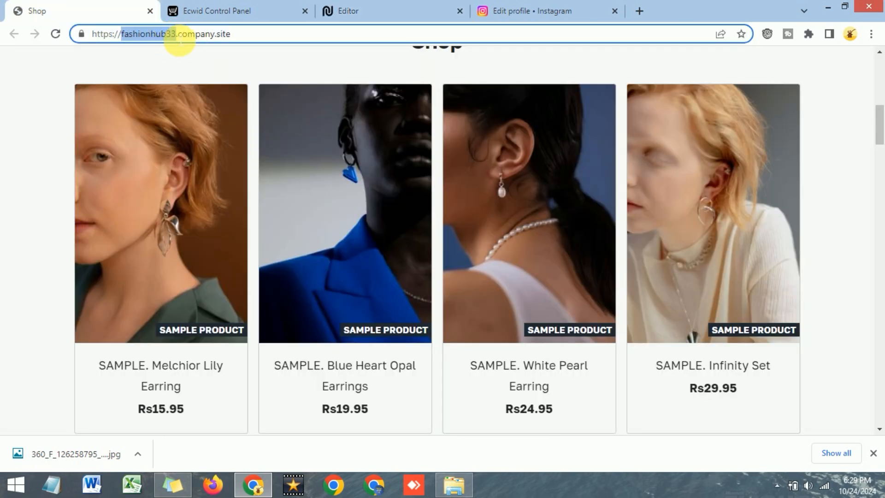
left_click(535, 10)
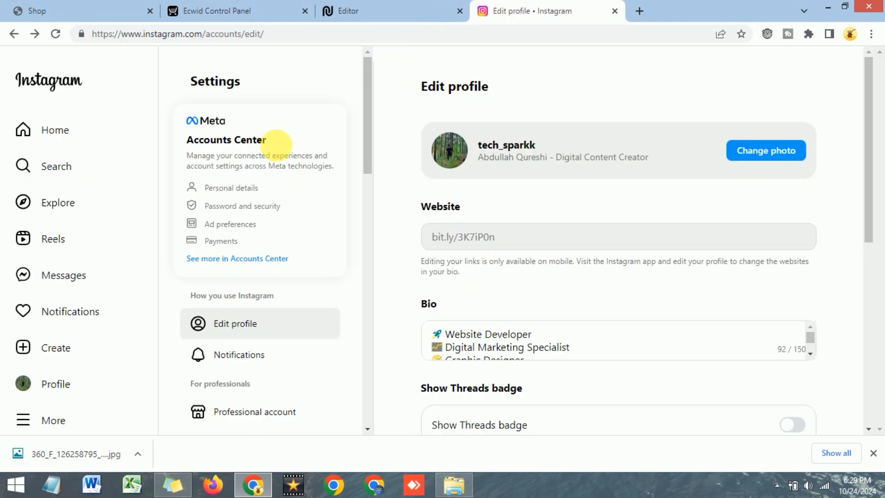
left_click(369, 6)
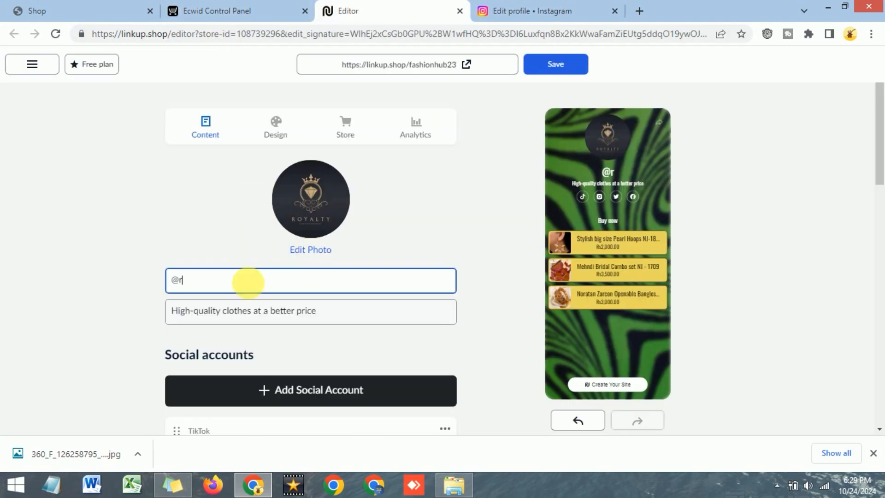
left_click(874, 453)
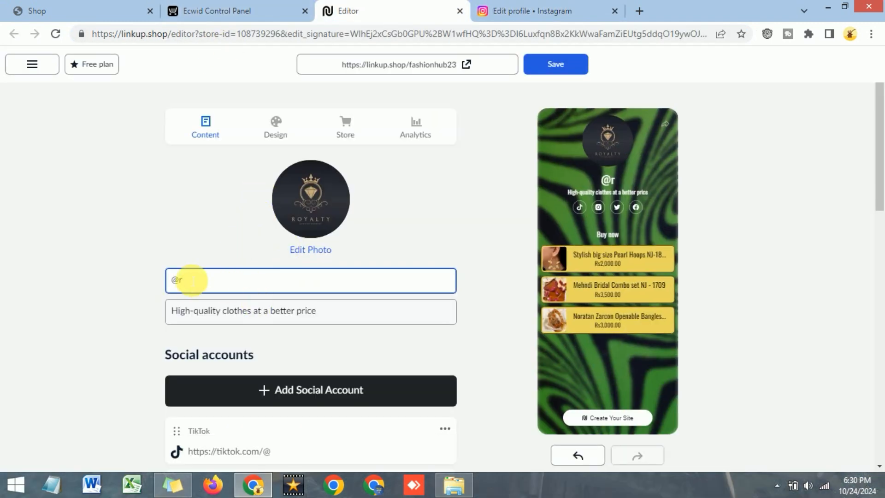
left_click(192, 280)
key("BackSpace")
key("ctrl+v")
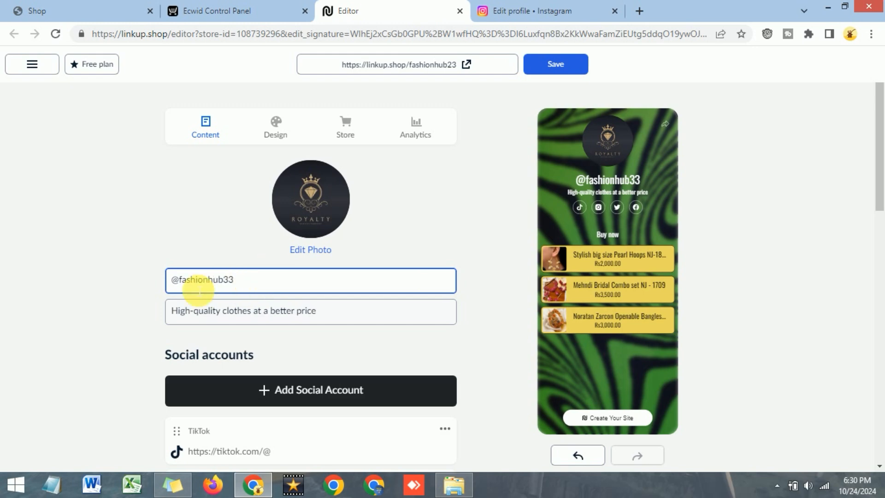
Step: Replace the profile description with the shop's tagline "Our love for the urban landscape inspires us to curate a collection of stunning jewelry."
scroll(199, 291, "down", 1)
left_click(231, 247)
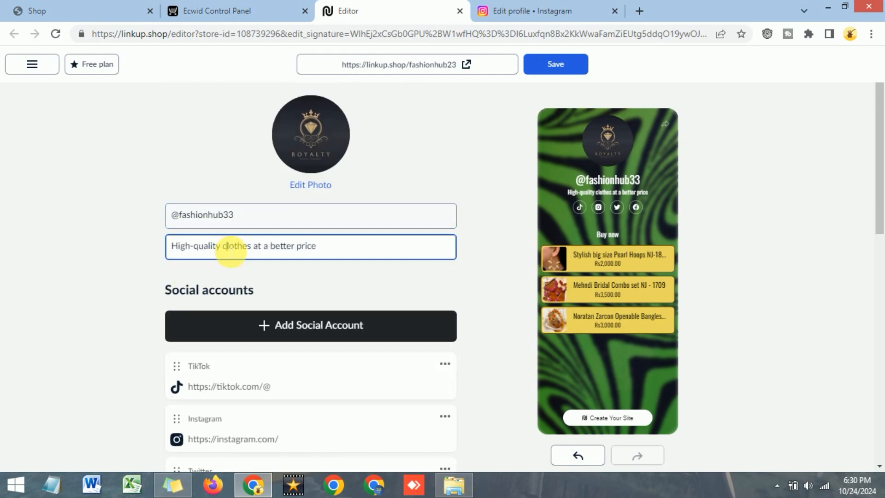
left_click_drag(306, 256, 166, 245)
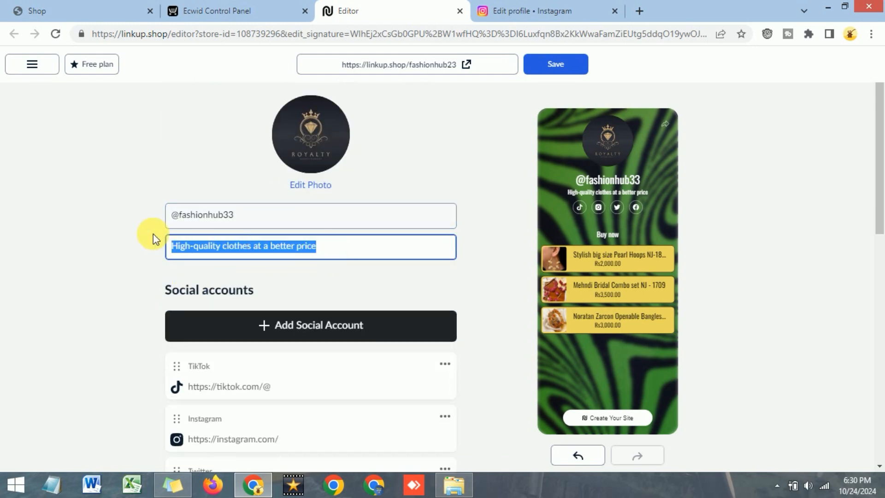
key("BackSpace")
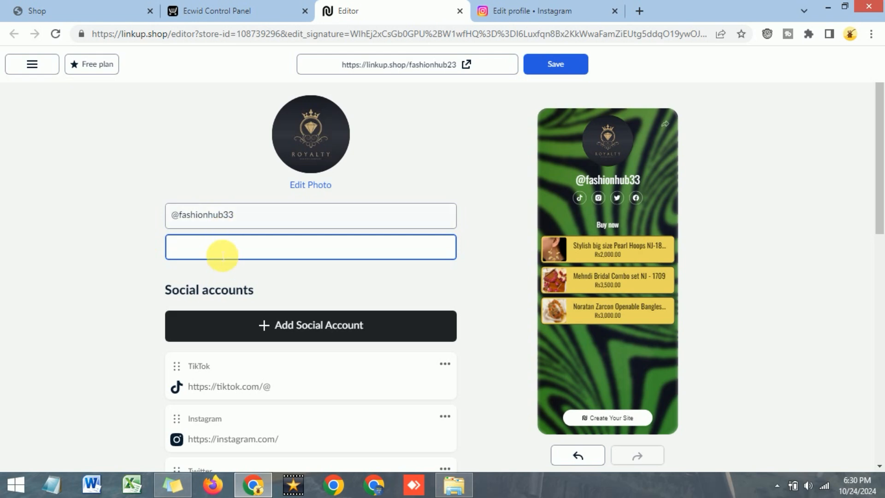
left_click(115, 6)
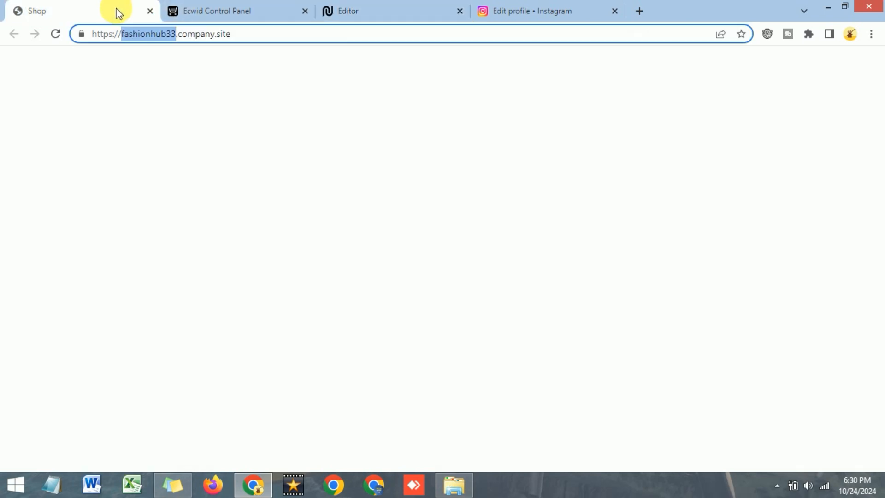
scroll(332, 152, "up", 10)
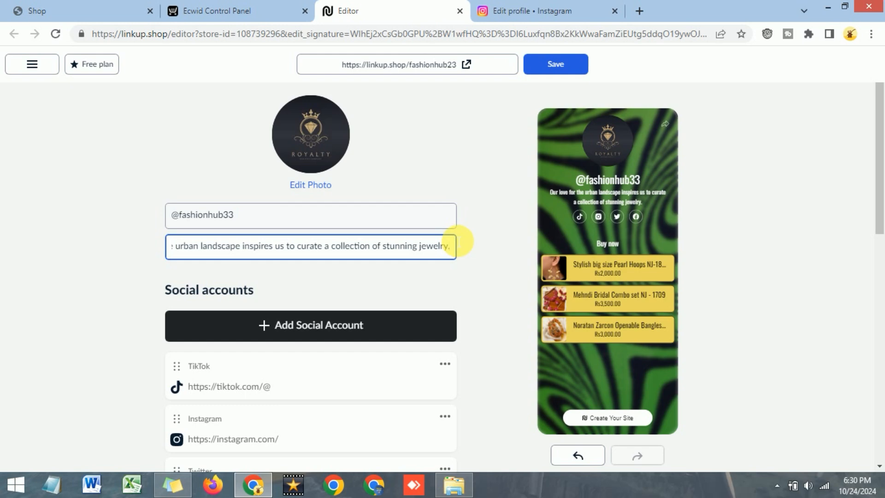
left_click(335, 248)
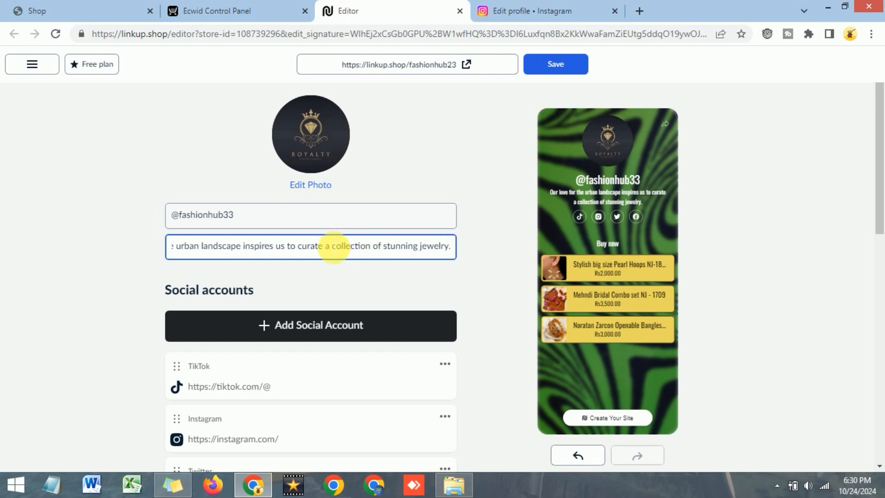
scroll(175, 184, "down", 1)
scroll(162, 203, "down", 1)
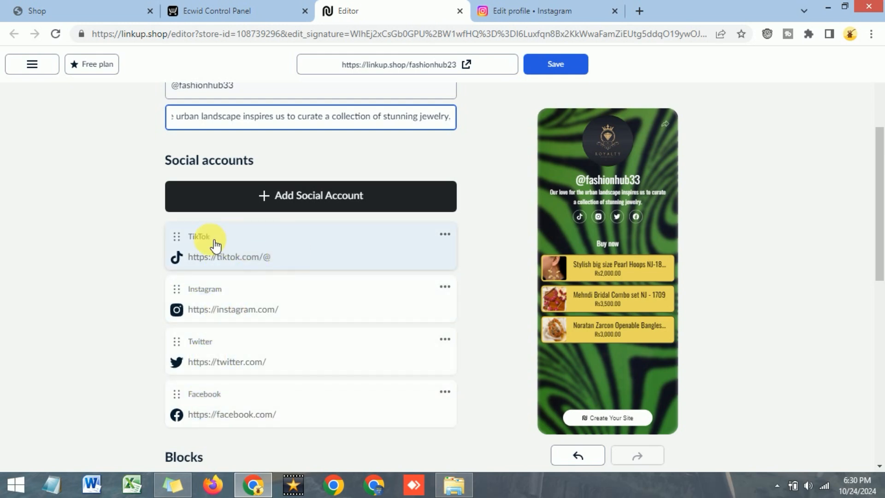
left_click(444, 236)
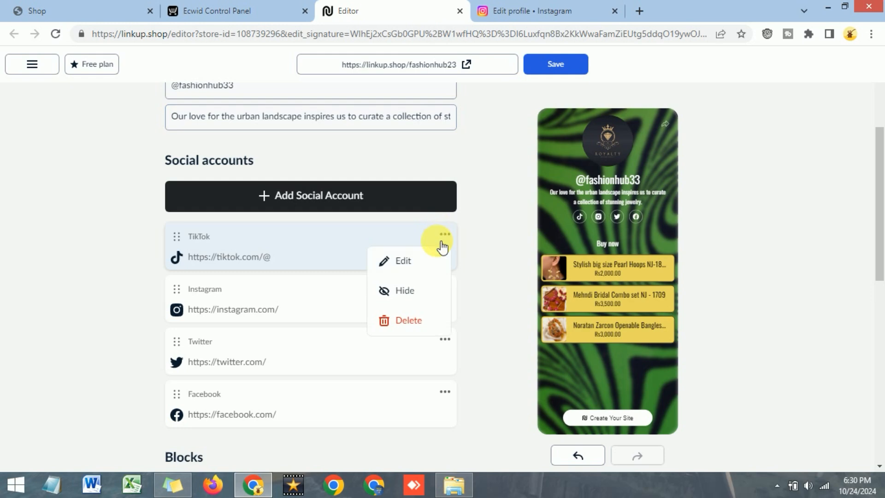
left_click(404, 261)
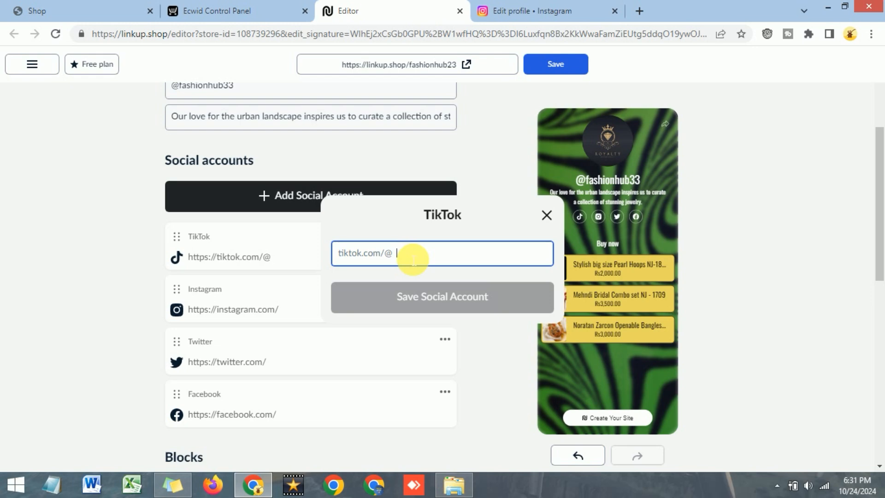
left_click(547, 215)
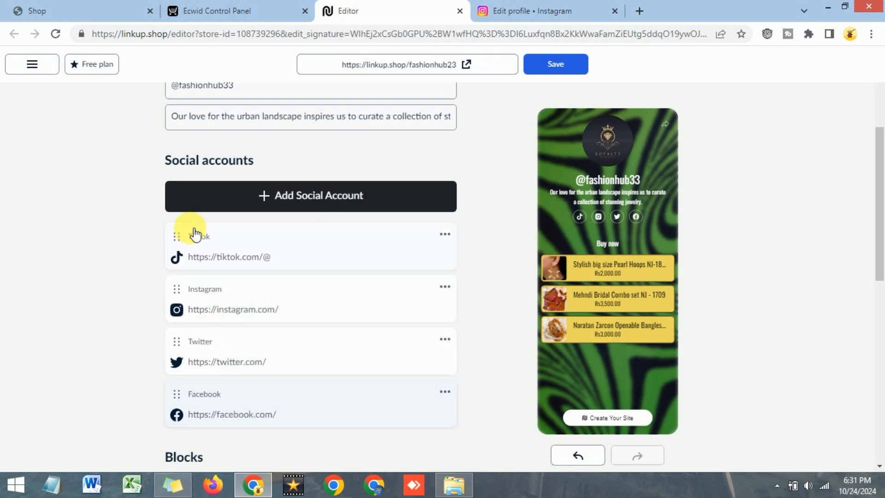
Step: Delete the TikTok entry from the page's social accounts
left_click(445, 235)
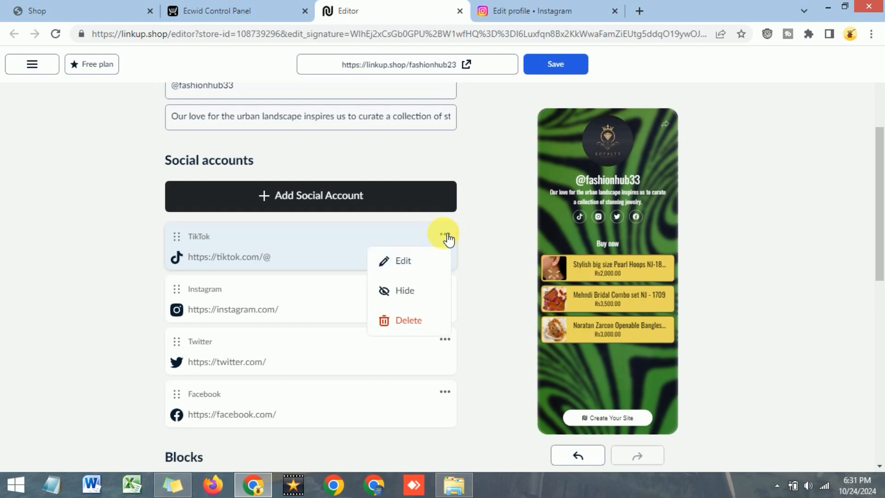
left_click(409, 325)
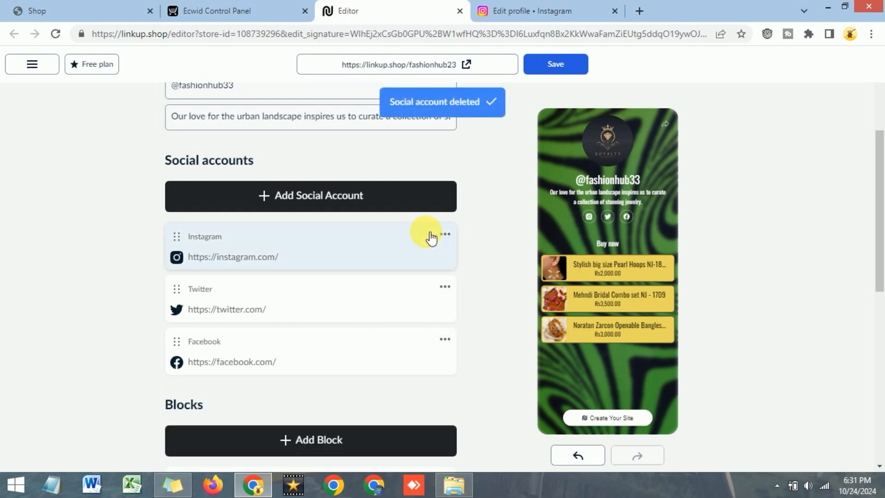
left_click(267, 200)
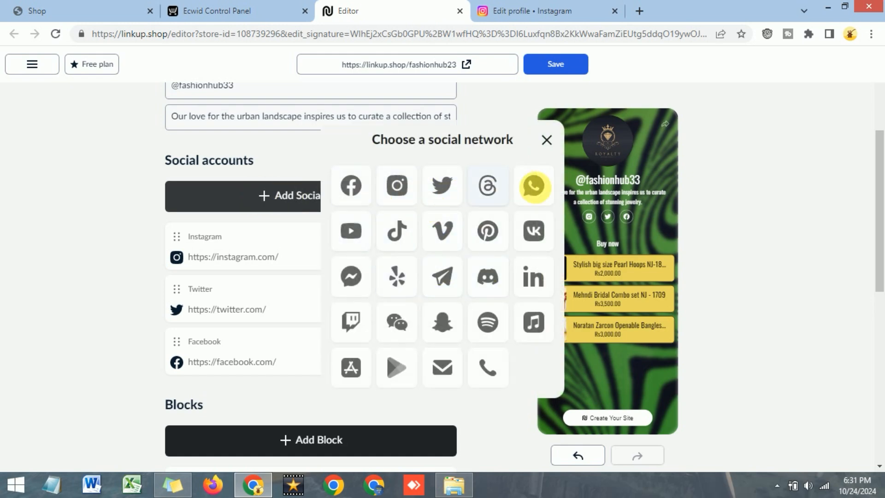
left_click(534, 188)
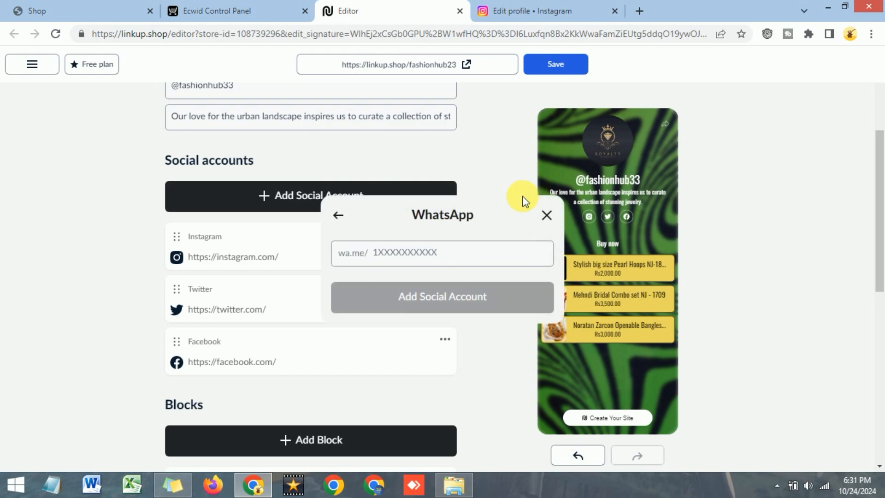
left_click(401, 255)
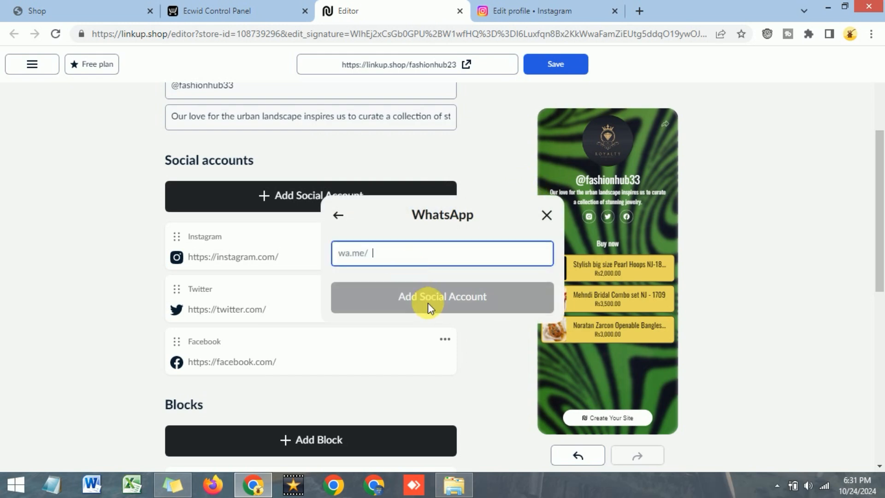
left_click(547, 215)
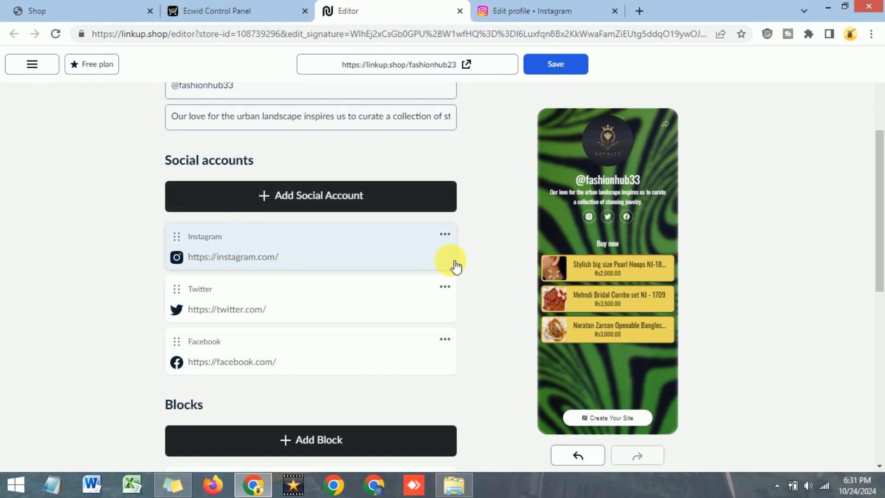
scroll(478, 228, "up", 4)
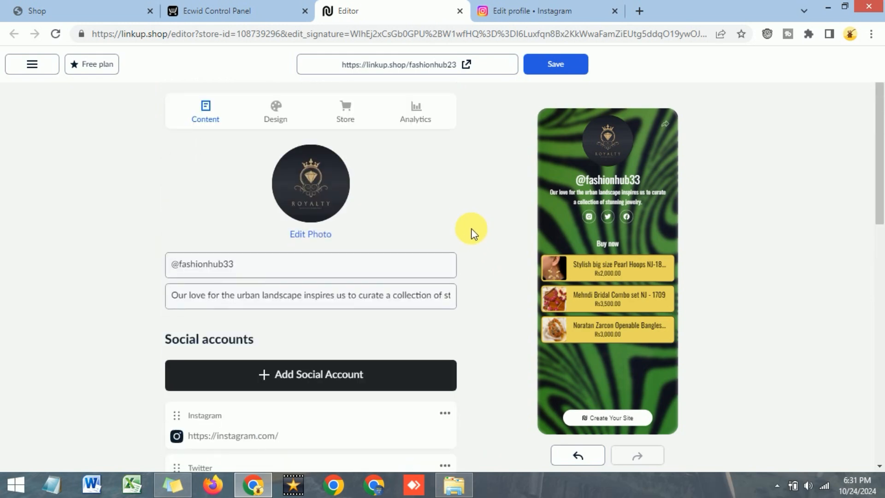
scroll(471, 229, "down", 1)
scroll(472, 227, "up", 2)
scroll(473, 222, "down", 4)
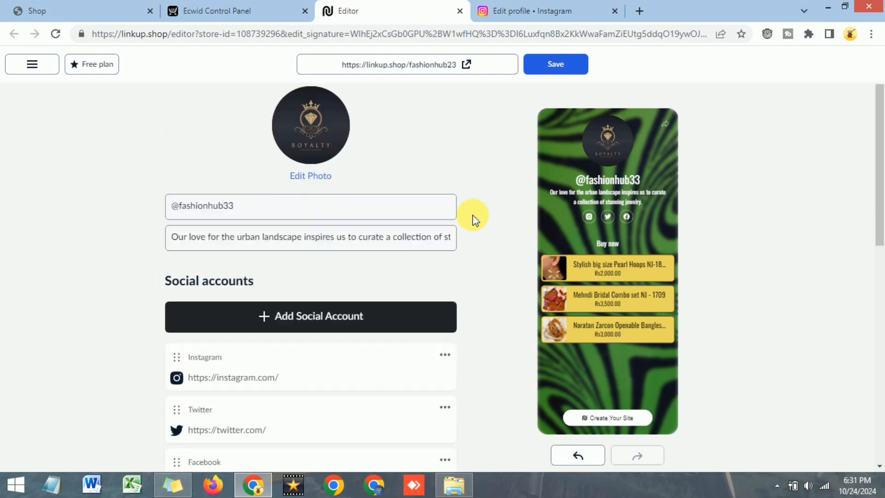
scroll(472, 212, "up", 4)
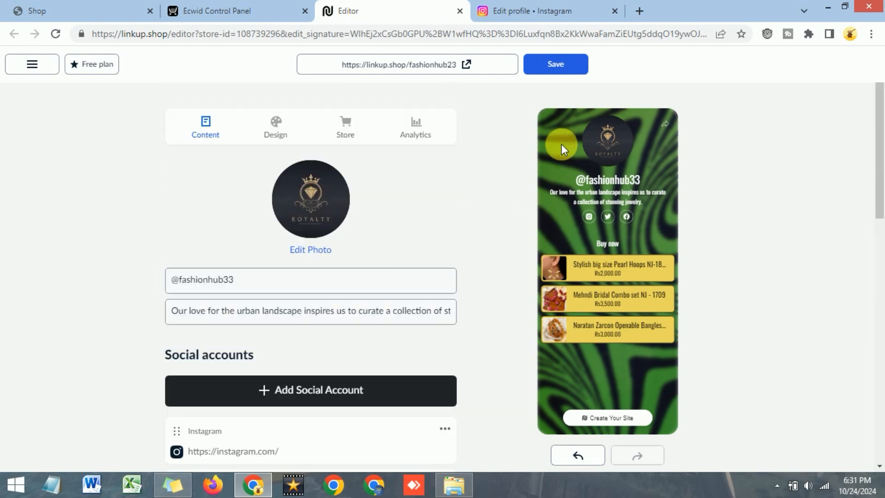
Step: Apply the pastel theme with the soft orange and light-blue gradient image to the page design
left_click(277, 134)
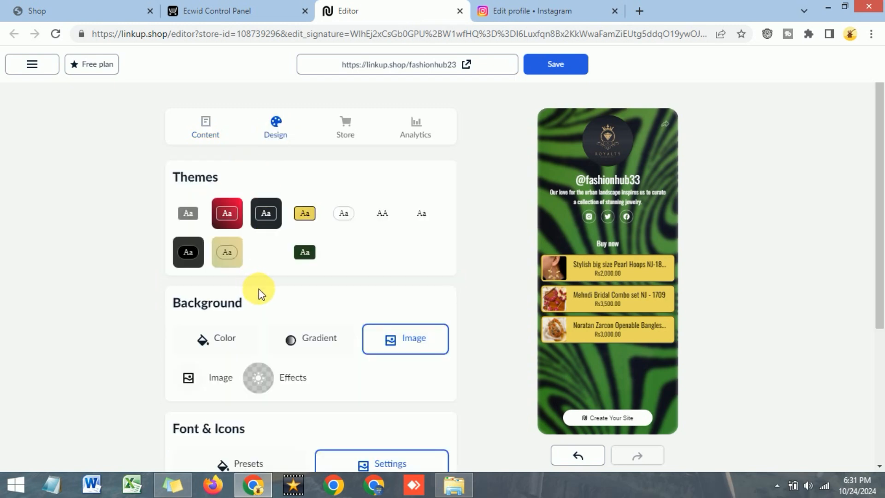
scroll(262, 291, "down", 4)
scroll(263, 292, "up", 4)
left_click(268, 220)
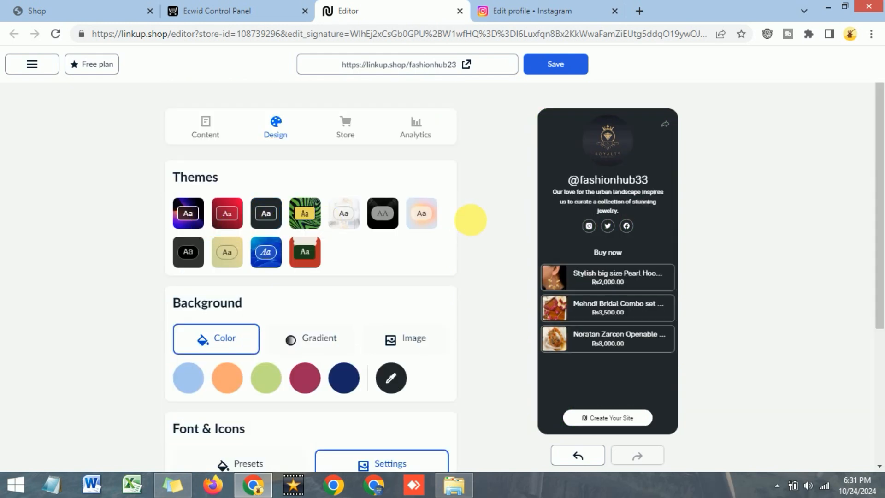
left_click(428, 224)
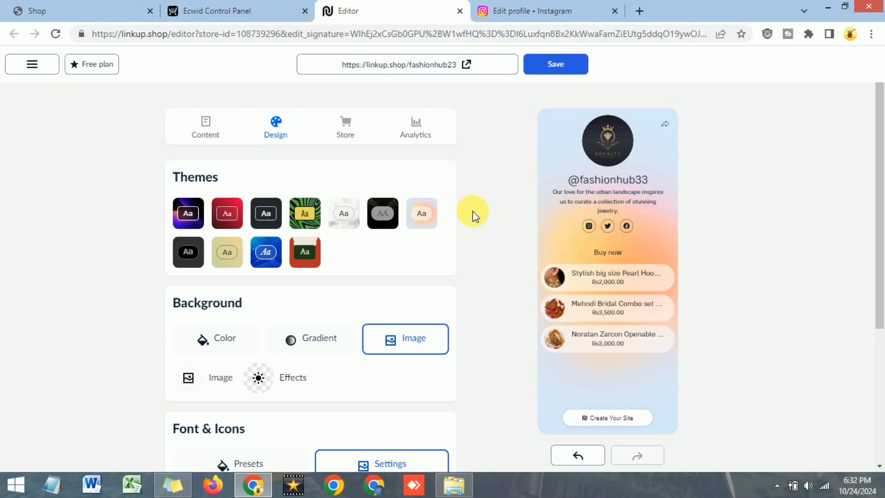
Step: Try solid colours such as orange for the page background, return to the image background, and dismiss the image upload
scroll(458, 218, "down", 1)
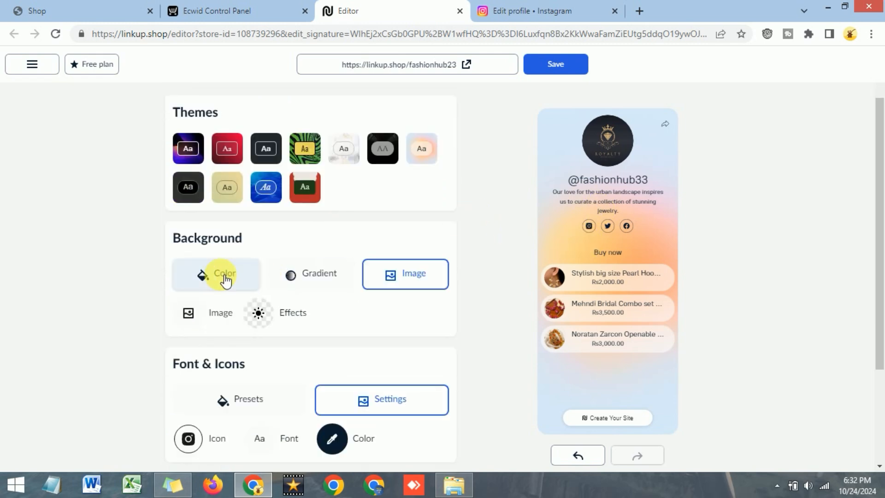
left_click(221, 275)
left_click(227, 313)
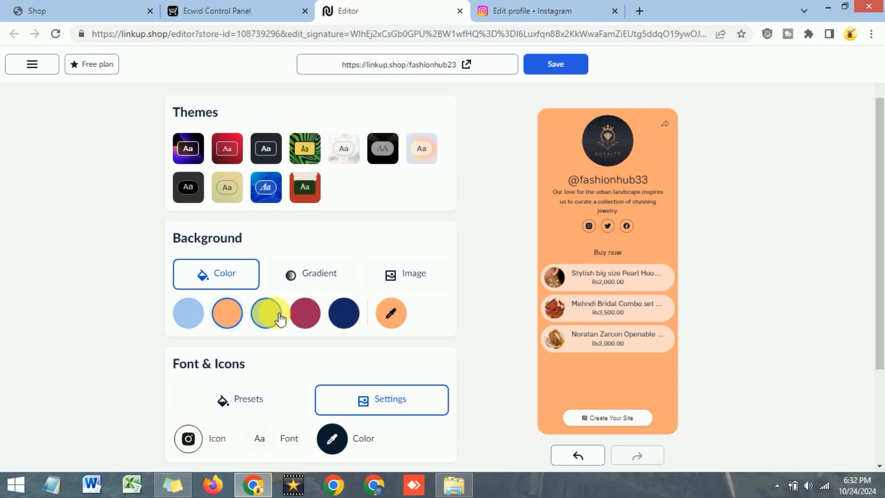
left_click(304, 320)
left_click(227, 313)
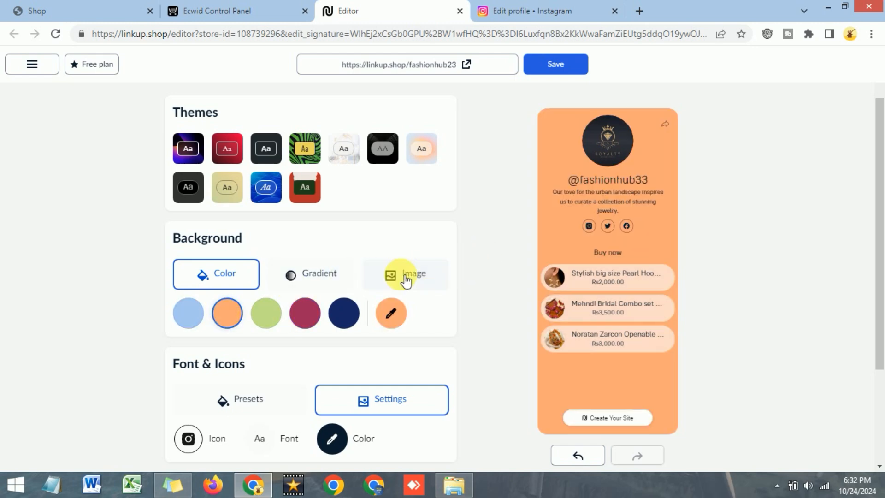
left_click(407, 279)
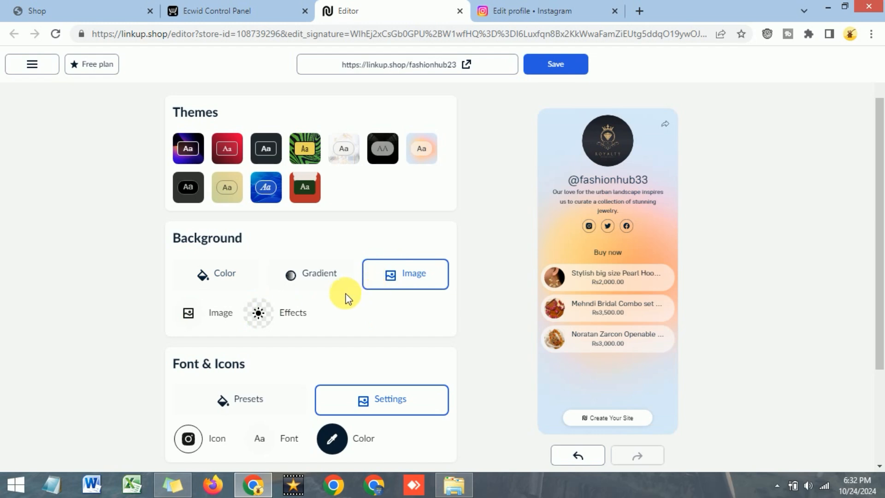
left_click(213, 315)
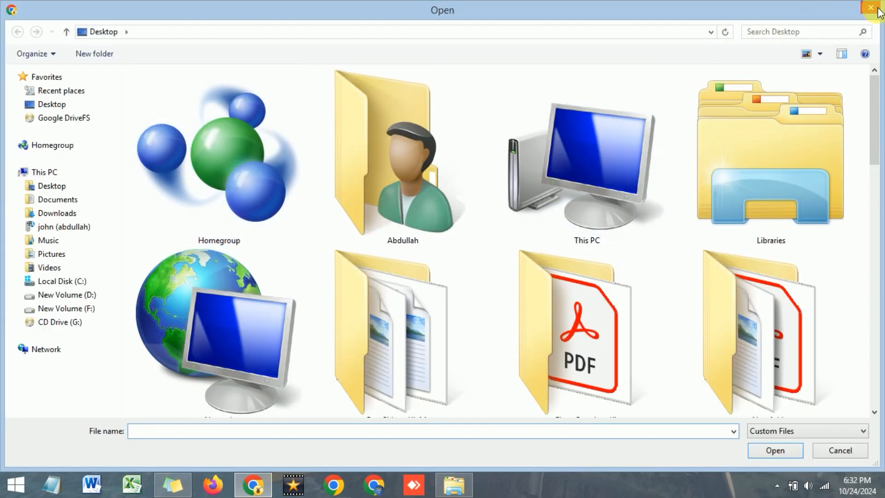
left_click(878, 10)
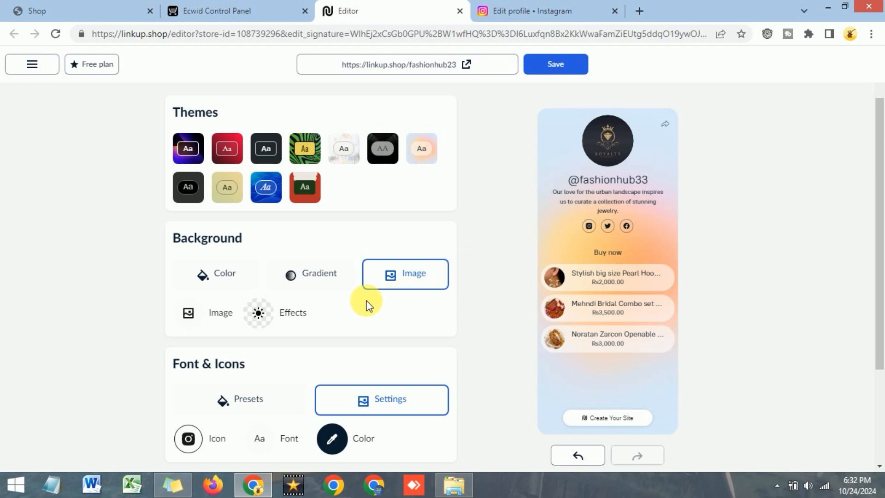
Step: Change the page's font to the narrow, condensed sans-serif typeface
scroll(317, 289, "down", 3)
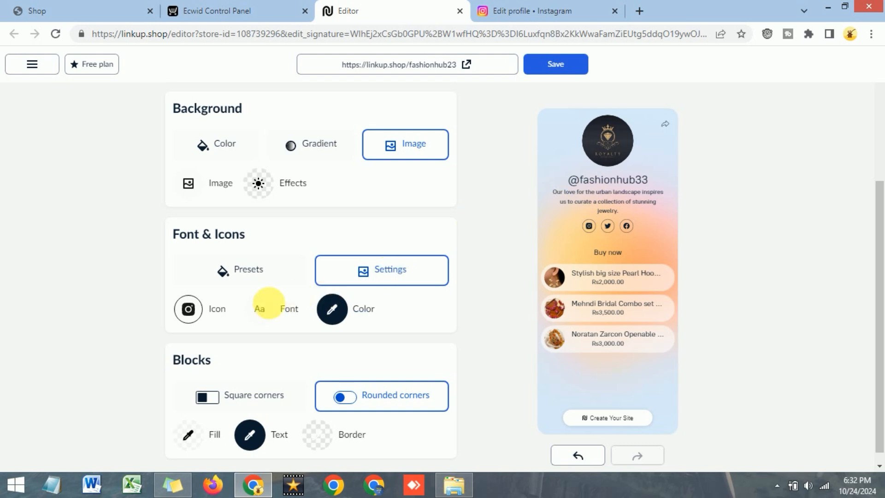
left_click(260, 308)
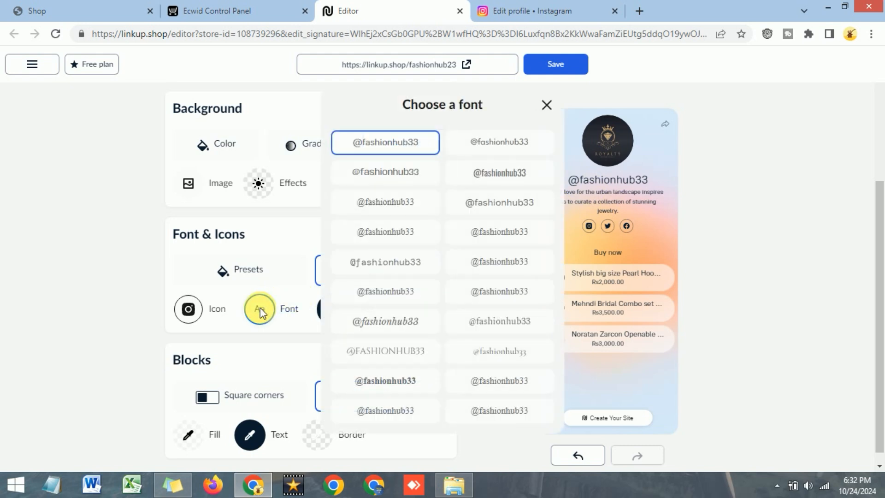
left_click(485, 179)
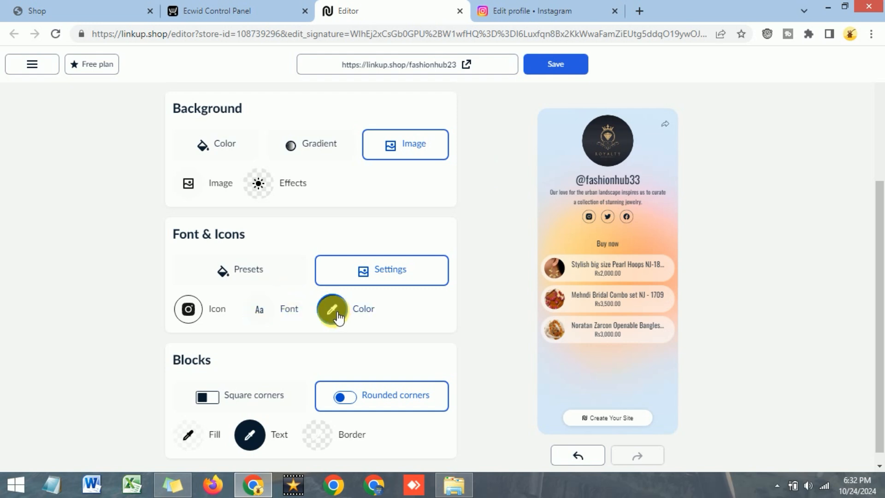
Step: Compare the square and rounded corner styles for the product blocks and set them to square corners
scroll(203, 349, "down", 1)
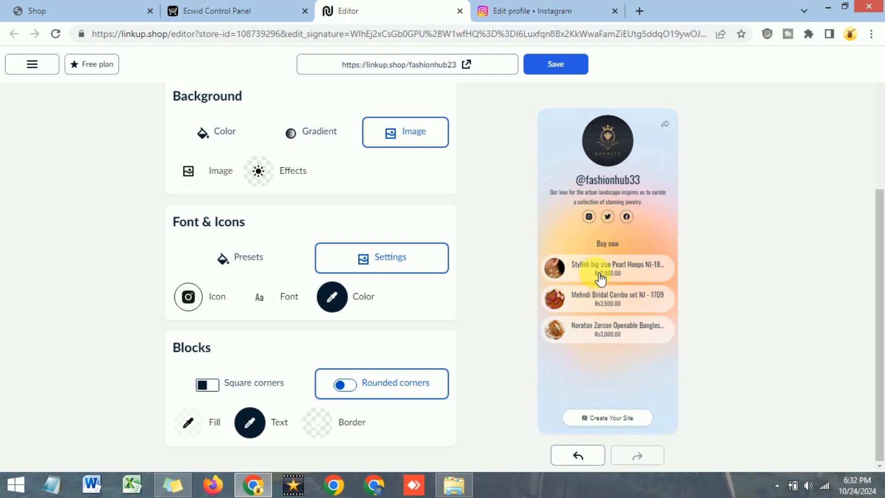
left_click(220, 387)
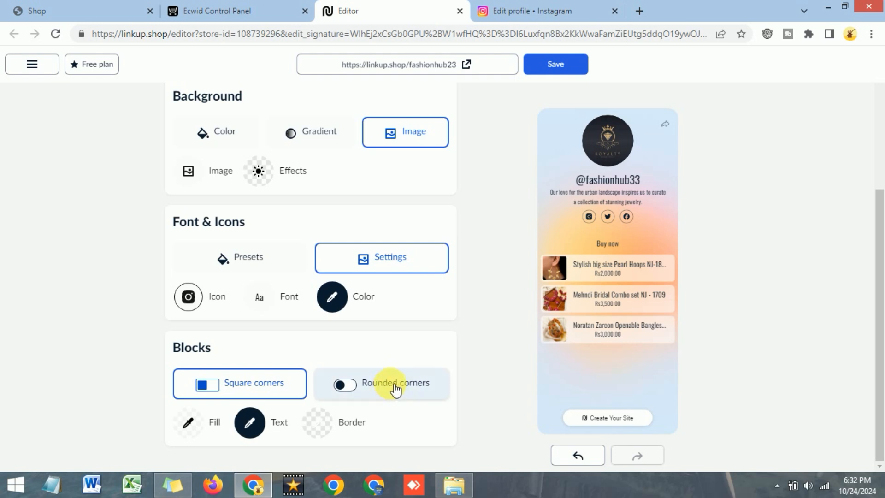
left_click(349, 392)
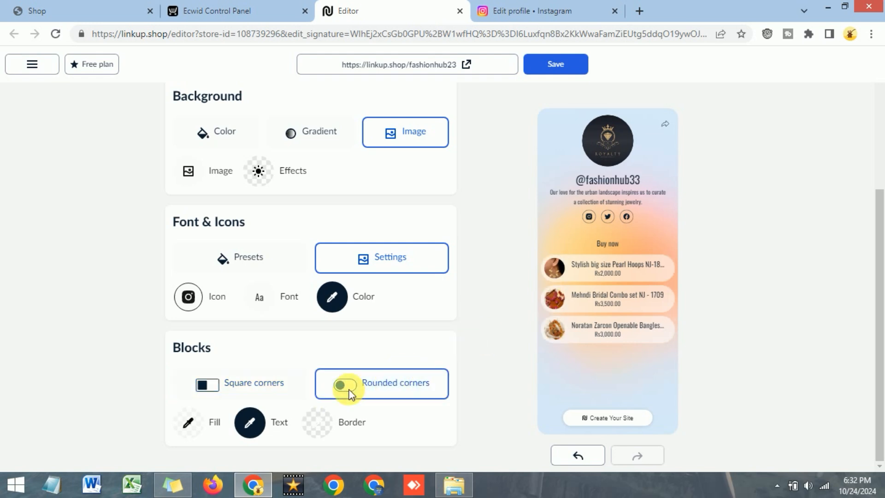
left_click(218, 390)
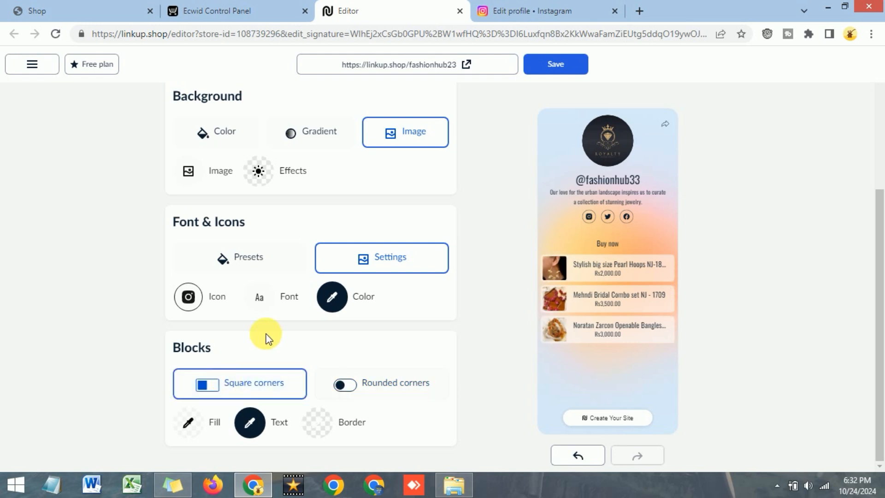
Step: Set the fill colour of the product blocks to the translucent red-orange #E72A1499
left_click(330, 429)
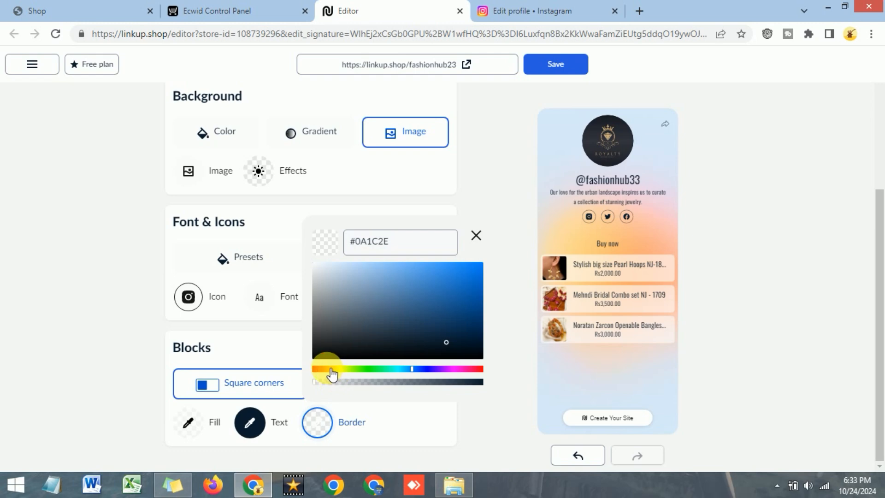
left_click(328, 369)
left_click_drag(324, 371, 369, 371)
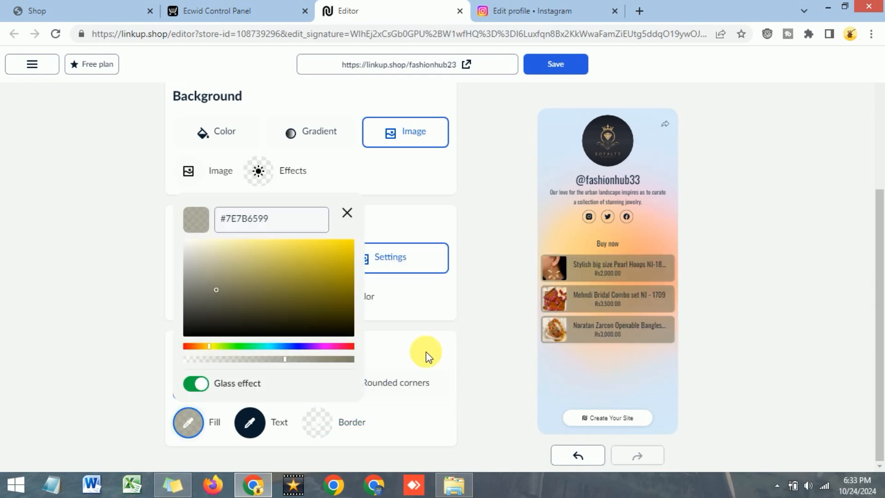
left_click(343, 253)
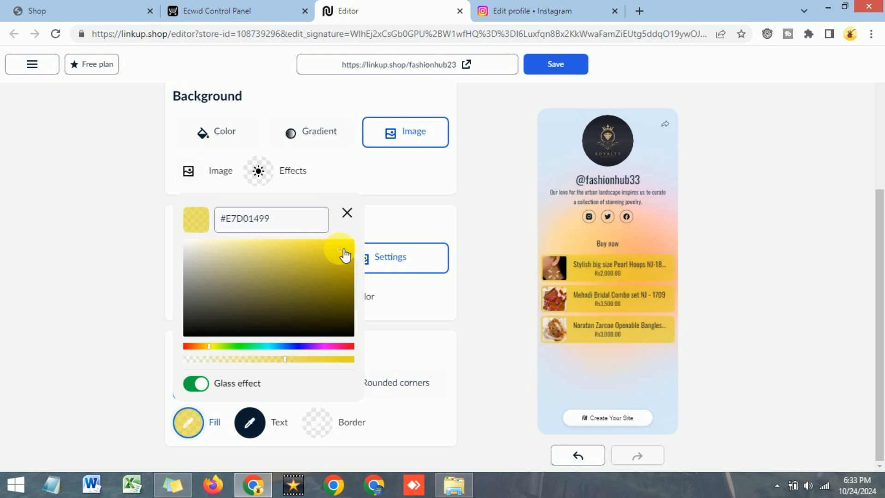
left_click_drag(202, 353, 193, 353)
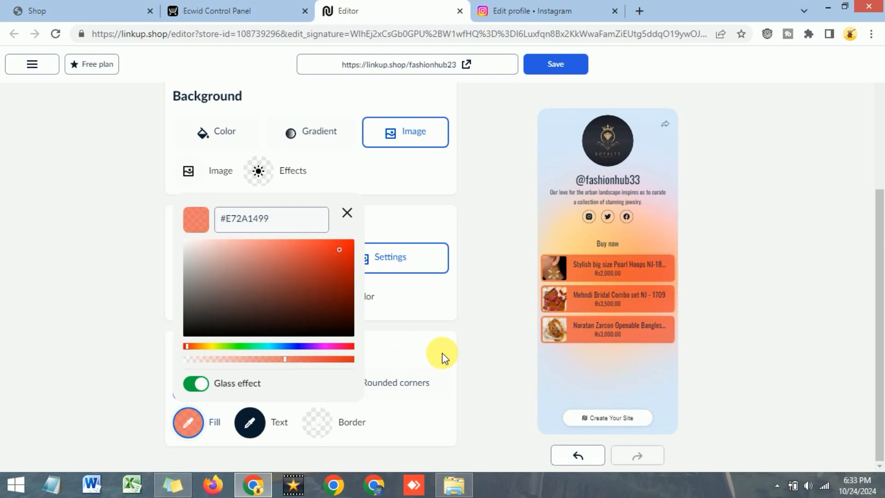
left_click(484, 341)
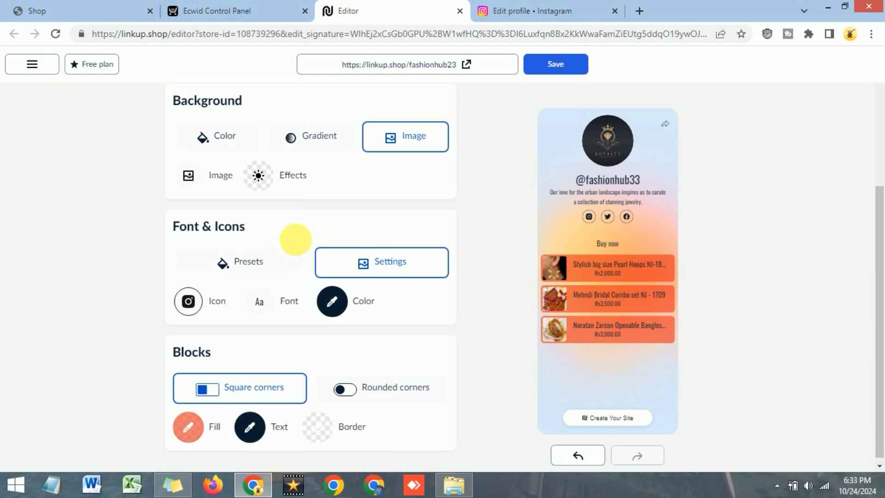
Step: Change the section header block's text on the Linkup page to SHOP NOW and save the block
scroll(292, 239, "up", 5)
left_click(278, 129)
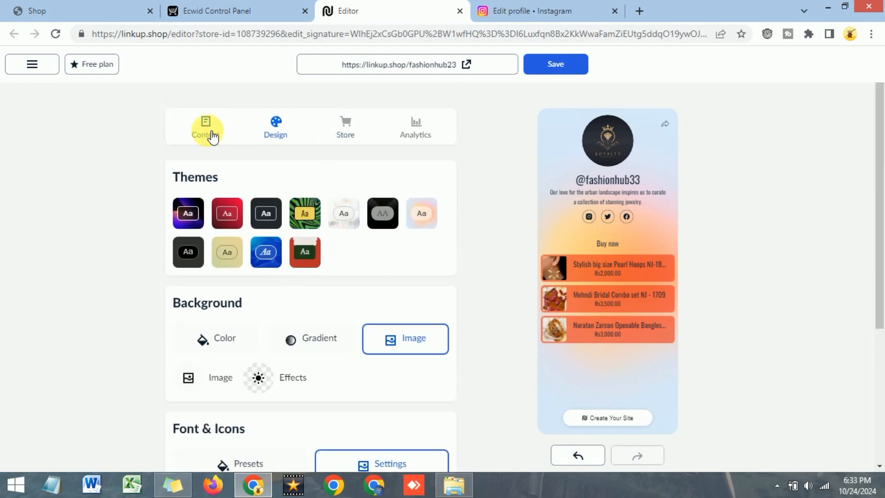
left_click(212, 137)
scroll(226, 240, "down", 4)
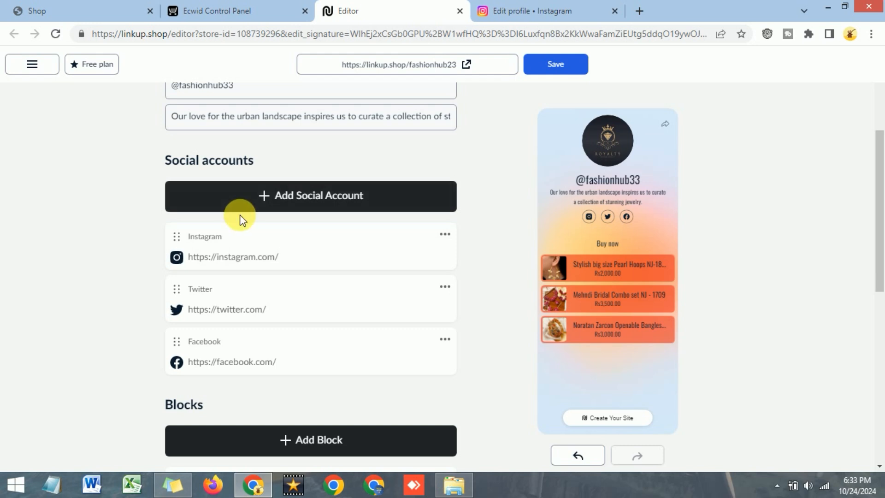
scroll(237, 217, "down", 4)
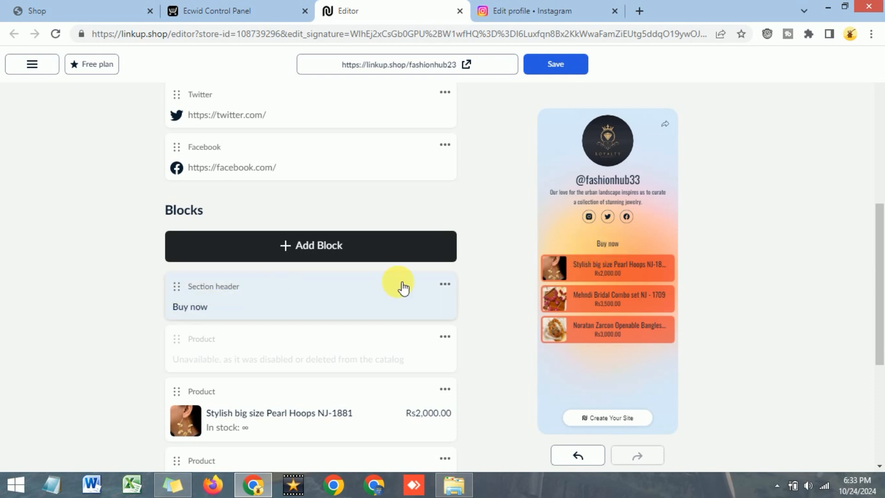
left_click(446, 285)
left_click(418, 310)
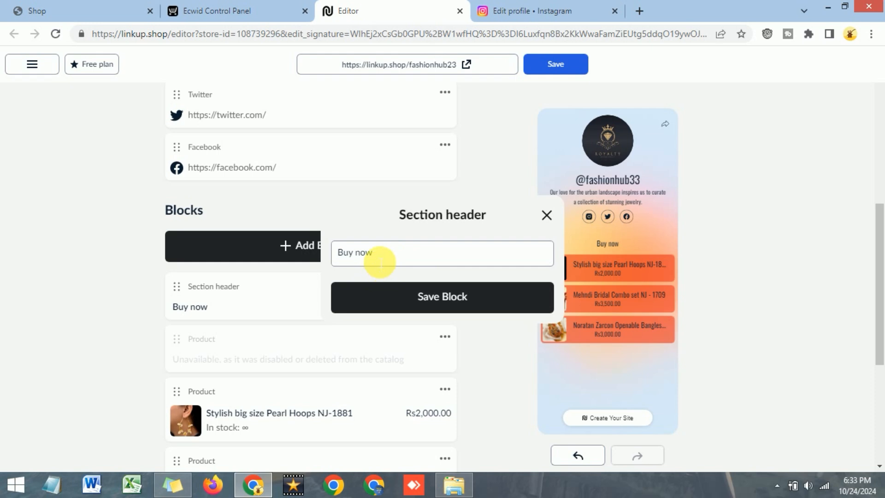
left_click_drag(382, 258, 282, 245)
type("S")
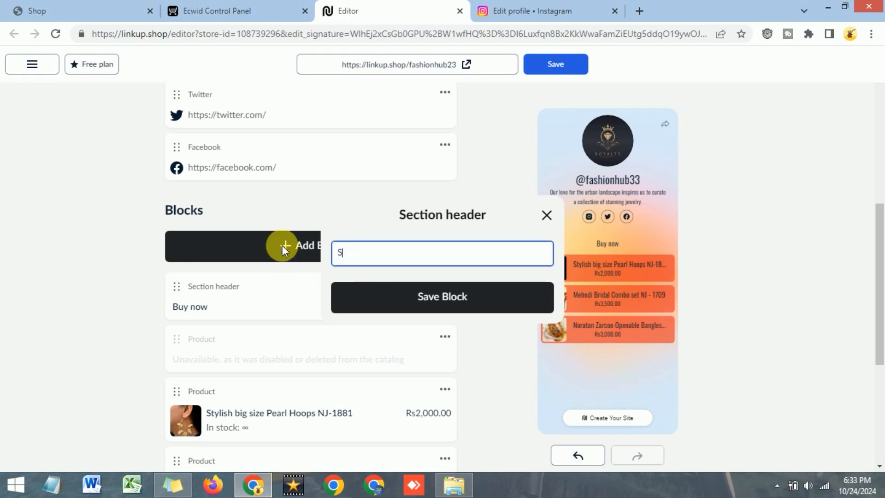
type("HOP NOW")
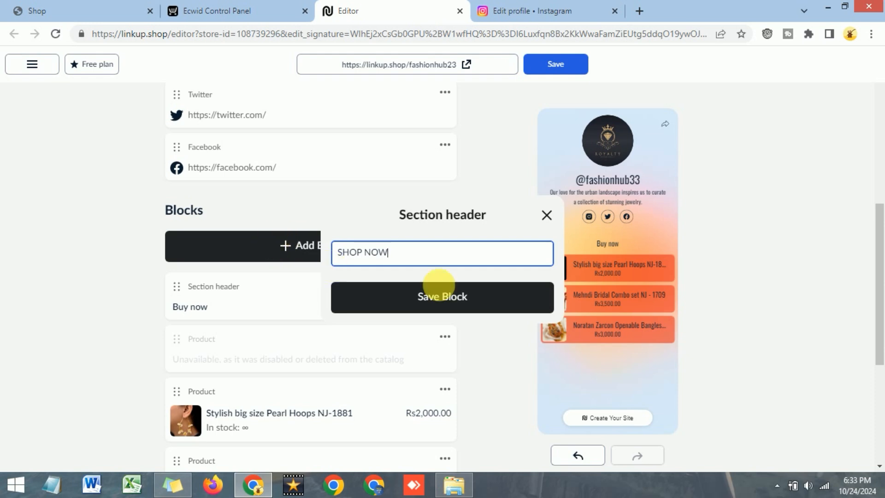
left_click(458, 299)
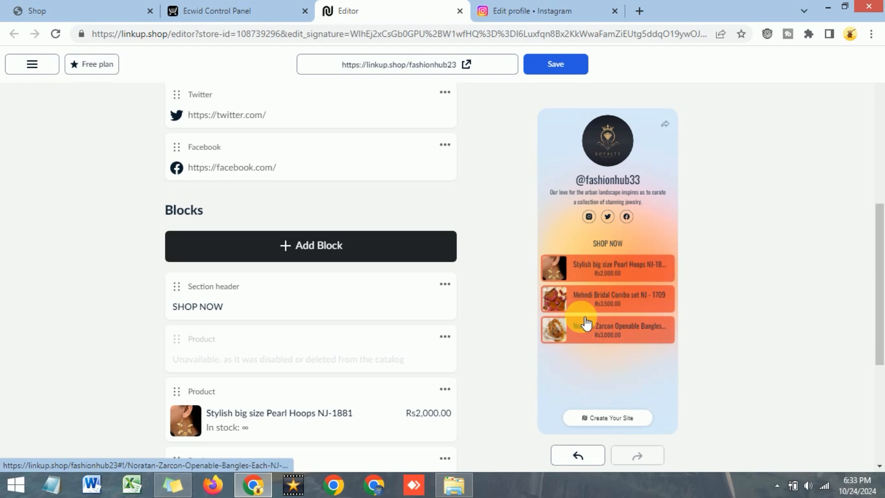
Step: Examine the storefront's product listings, then return to the Linkup editor and look over the existing product blocks and navigation elements
left_click(226, 8)
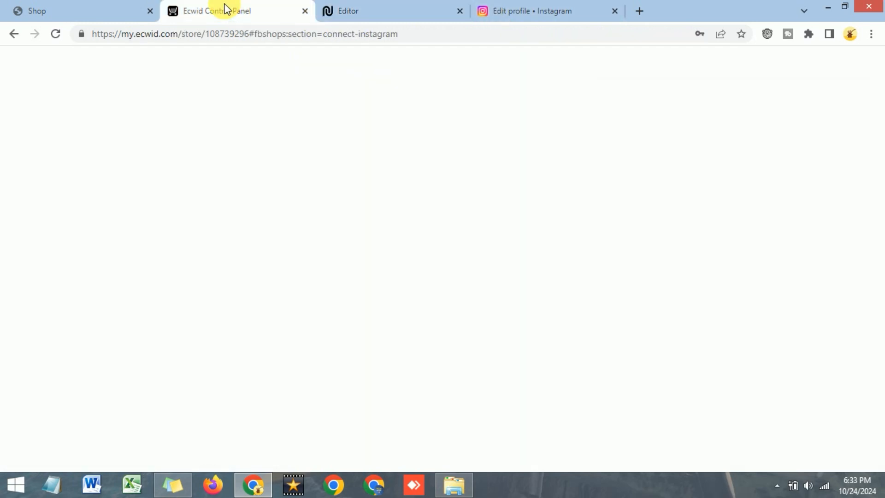
left_click(120, 6)
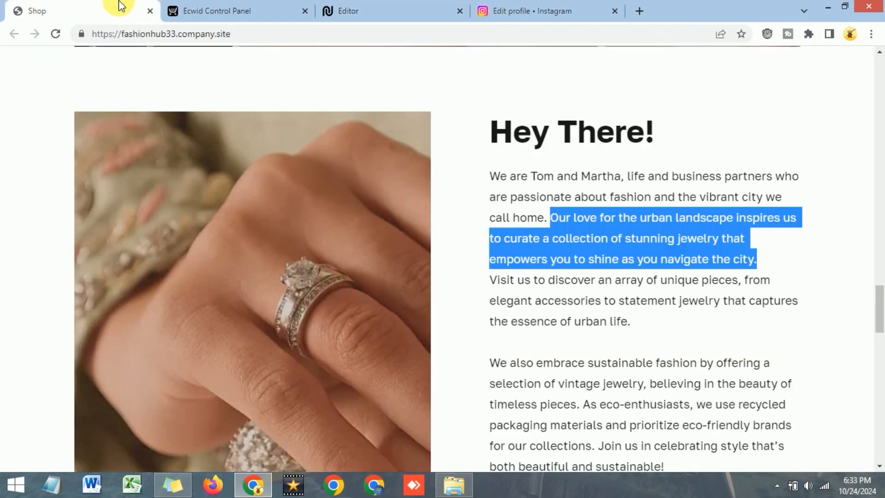
scroll(406, 178, "down", 10)
scroll(397, 171, "up", 3)
scroll(398, 170, "up", 5)
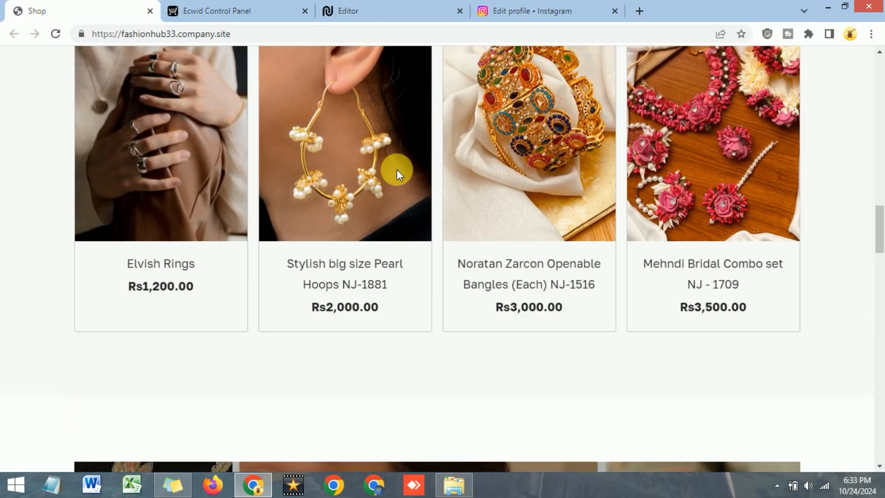
scroll(493, 295, "up", 8)
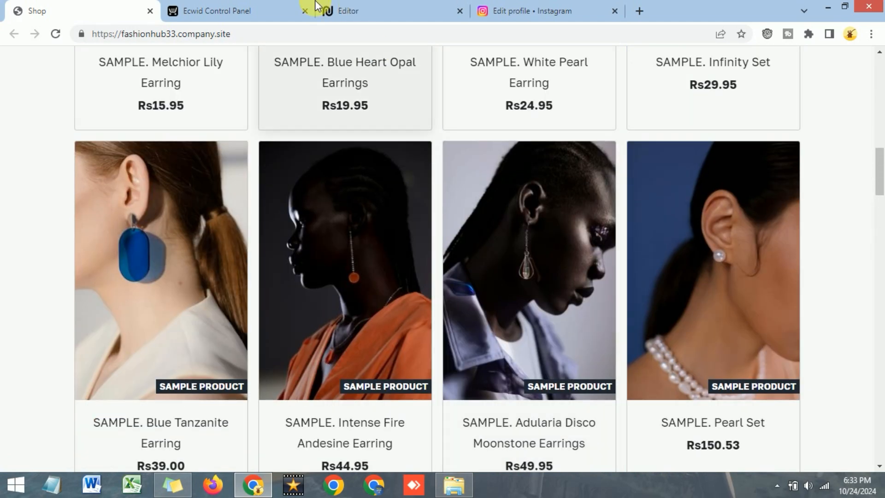
left_click(227, 6)
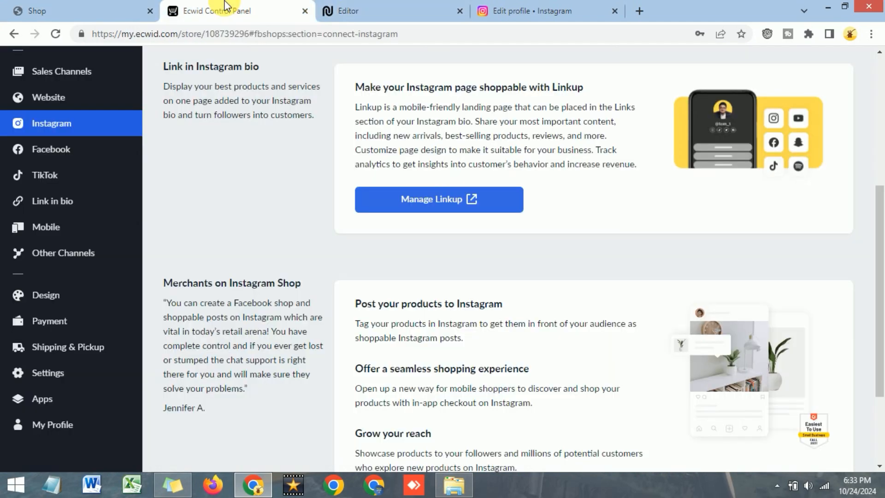
left_click(559, 7)
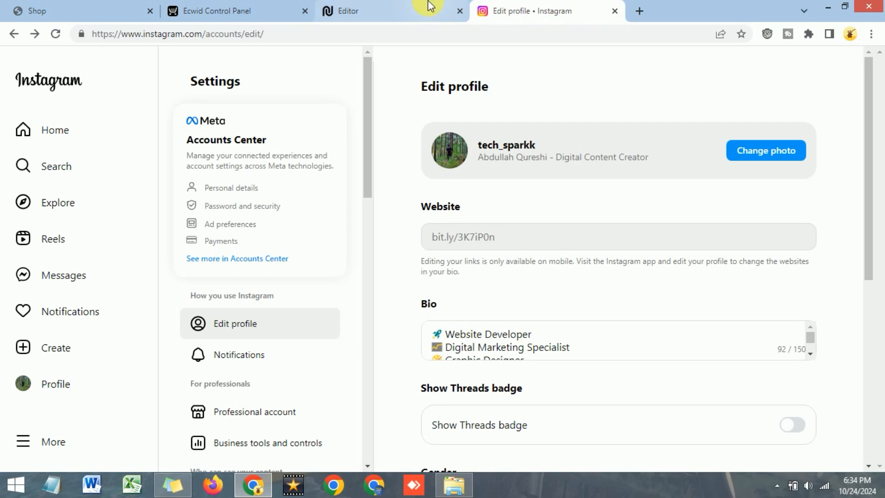
left_click(428, 5)
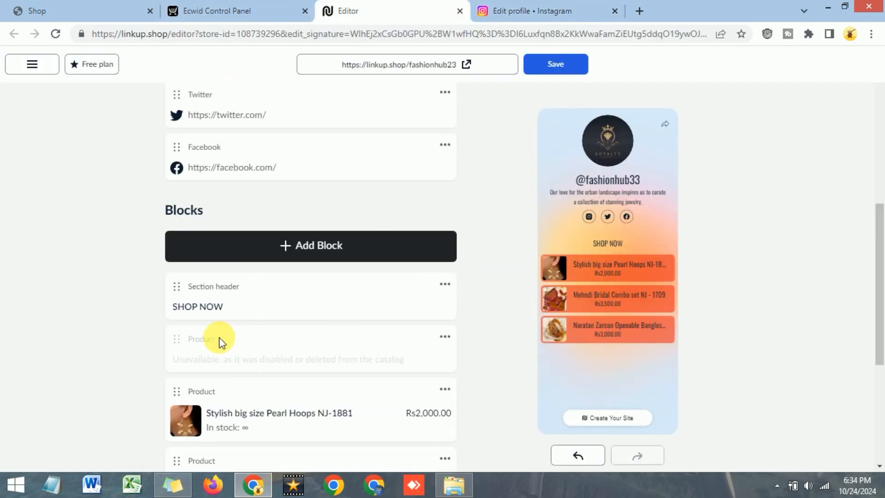
scroll(213, 359, "down", 3)
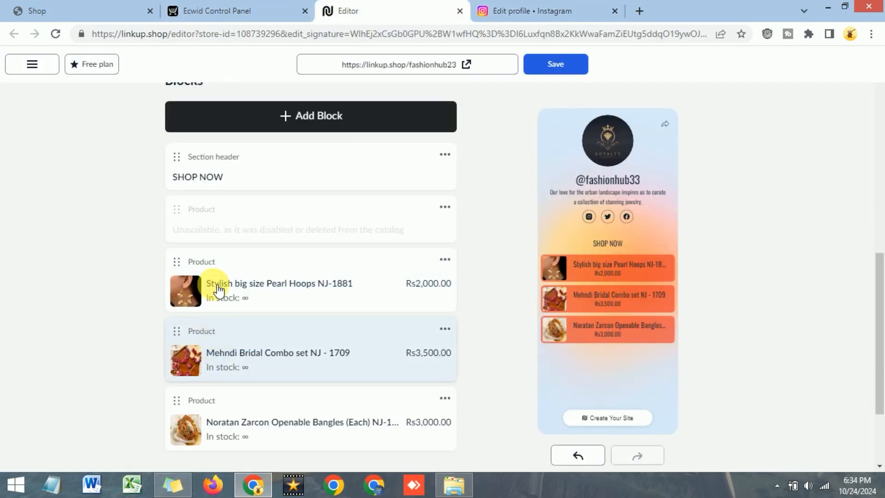
scroll(237, 237, "down", 4)
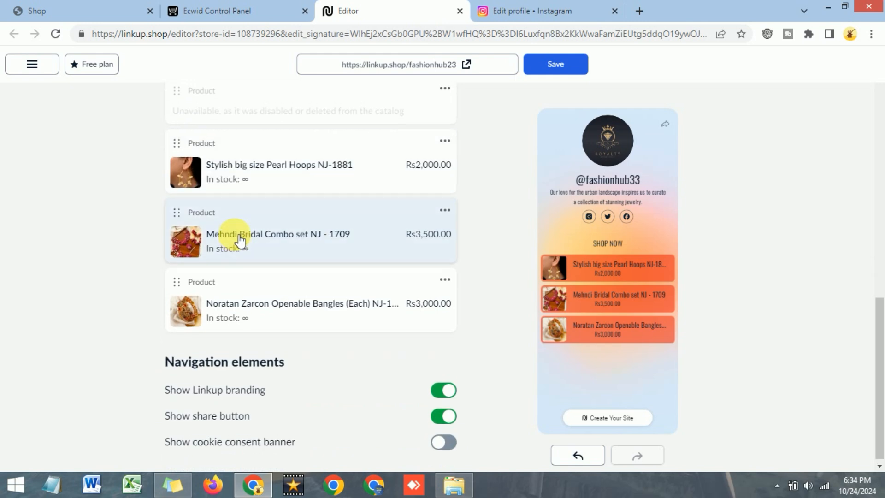
Step: Start adding a product block to the Linkup page and check the storefront's product listing before choosing
scroll(286, 147, "up", 4)
left_click(286, 123)
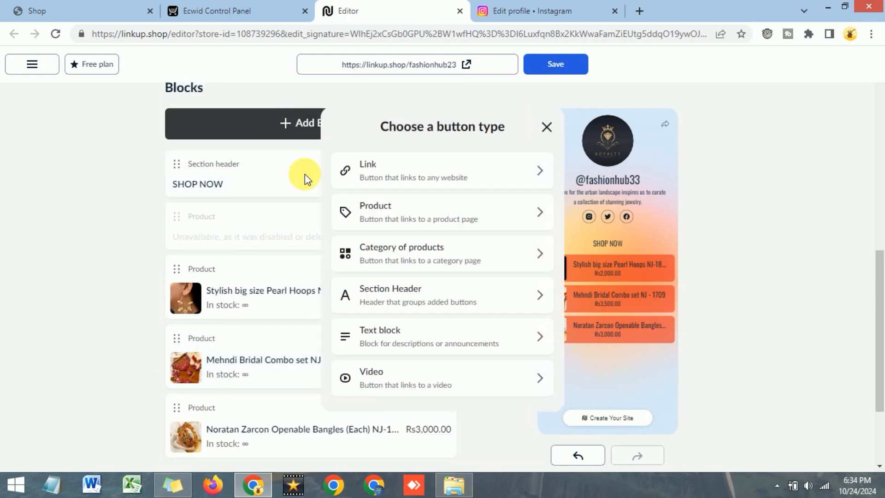
left_click(381, 214)
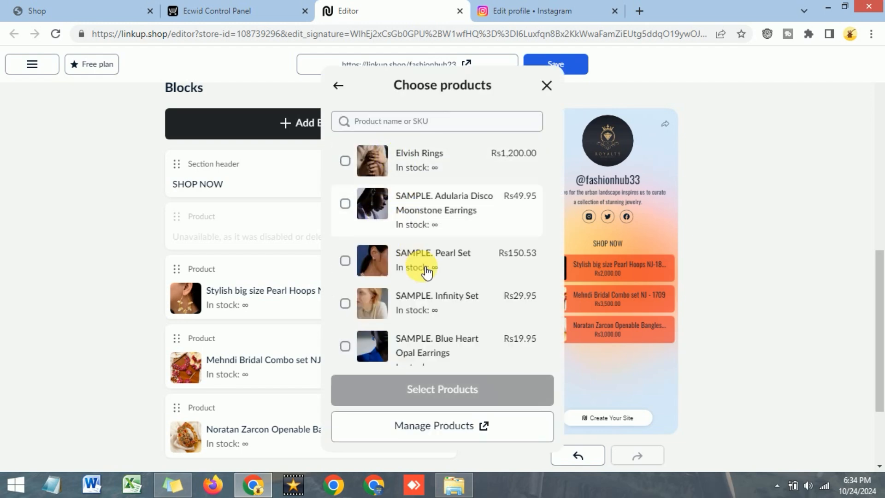
left_click(94, 5)
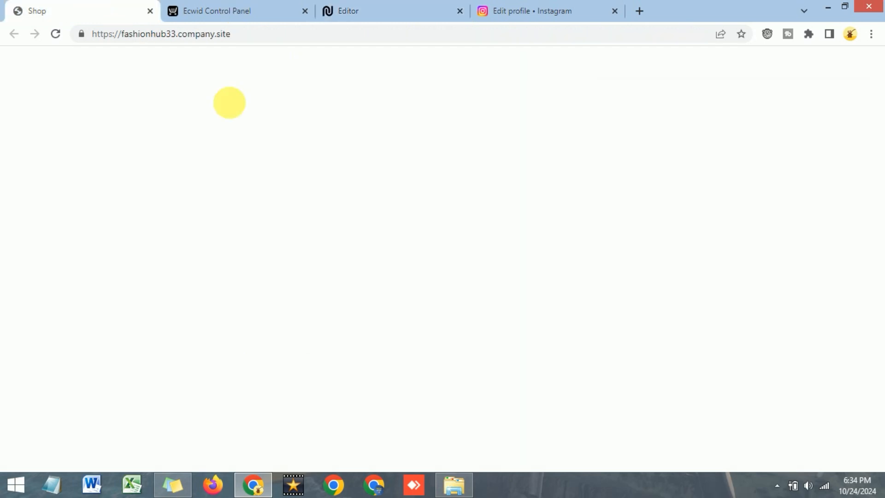
scroll(408, 231, "up", 6)
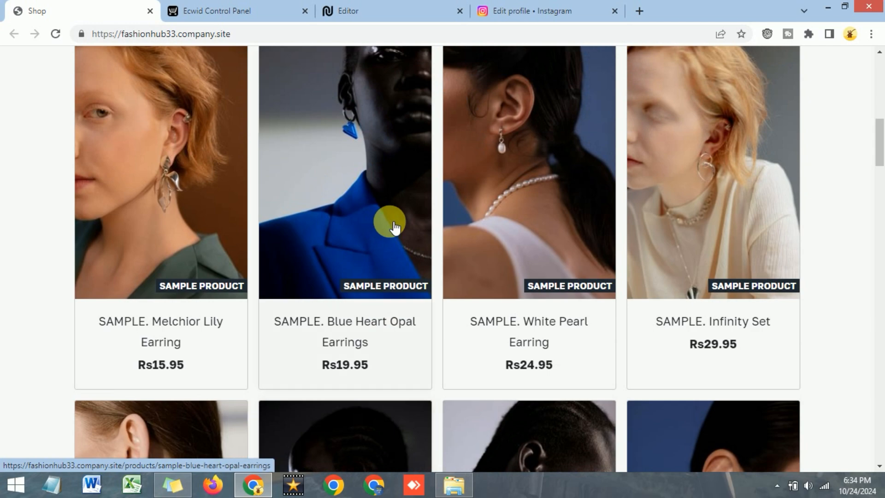
left_click(187, 7)
left_click(392, 7)
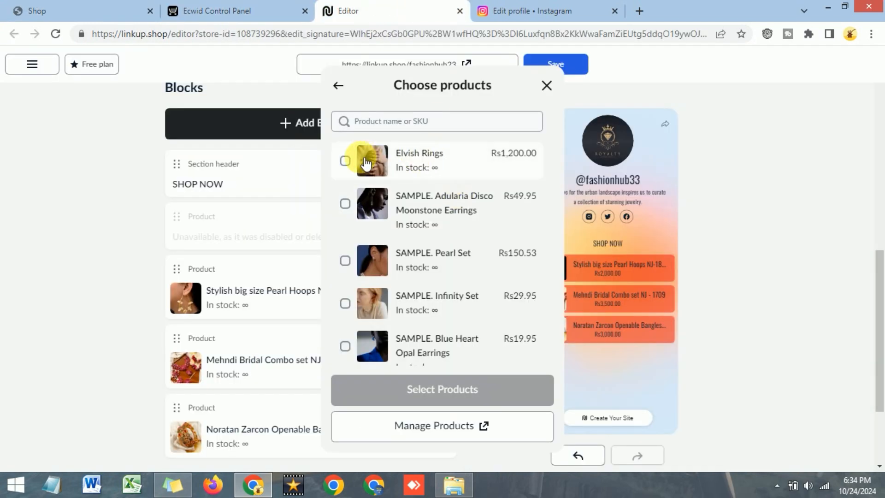
Step: Add the Elvish Rings, Adularia Disco Moonstone Earrings, Pearl Set, Infinity Set and Blue Tanzanite Earring as product blocks
left_click(345, 162)
left_click(345, 204)
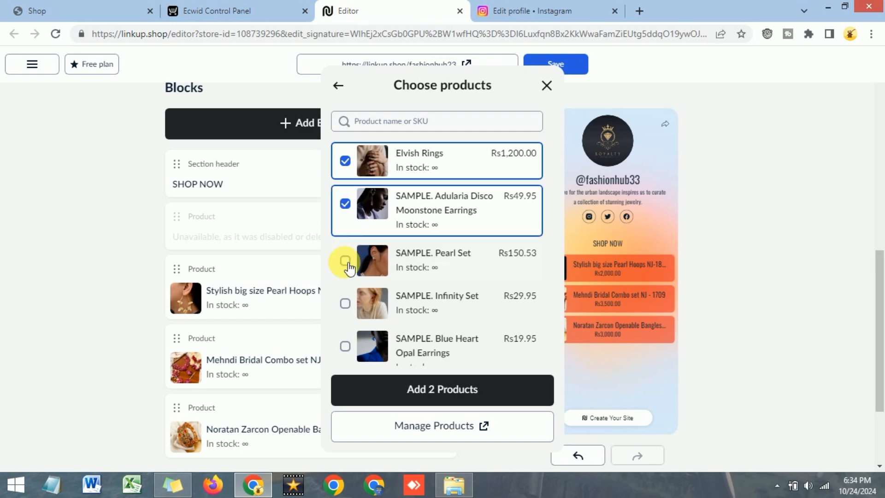
left_click(345, 261)
left_click(345, 303)
scroll(390, 259, "down", 3)
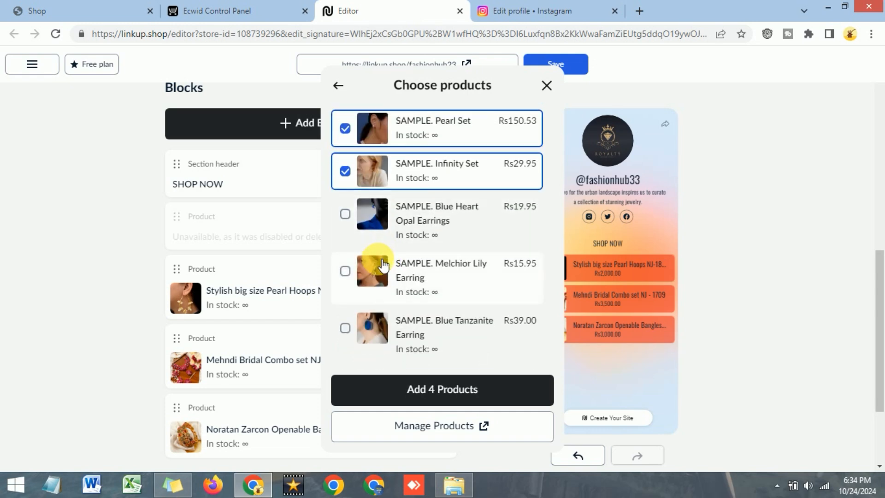
scroll(390, 259, "down", 3)
left_click(349, 206)
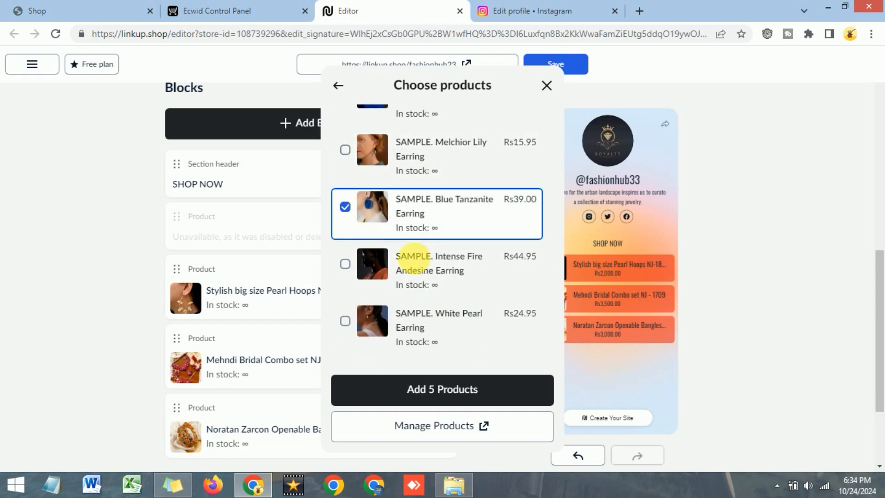
scroll(496, 278, "up", 5)
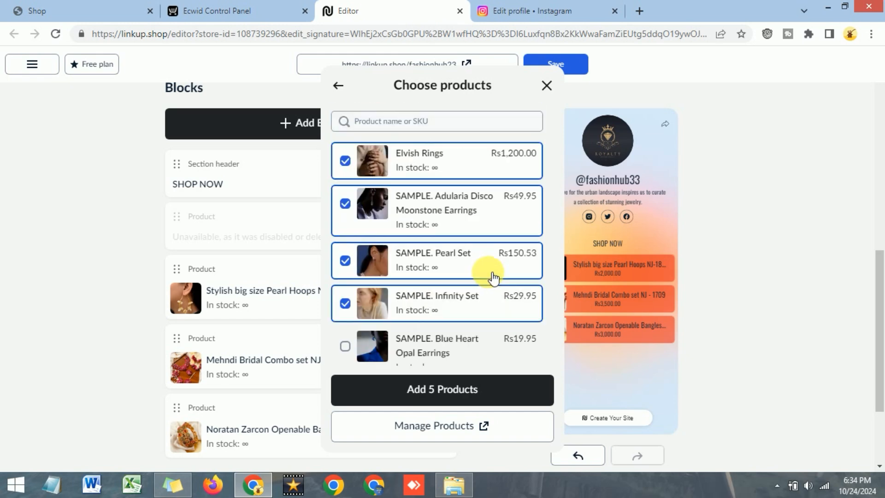
left_click(450, 389)
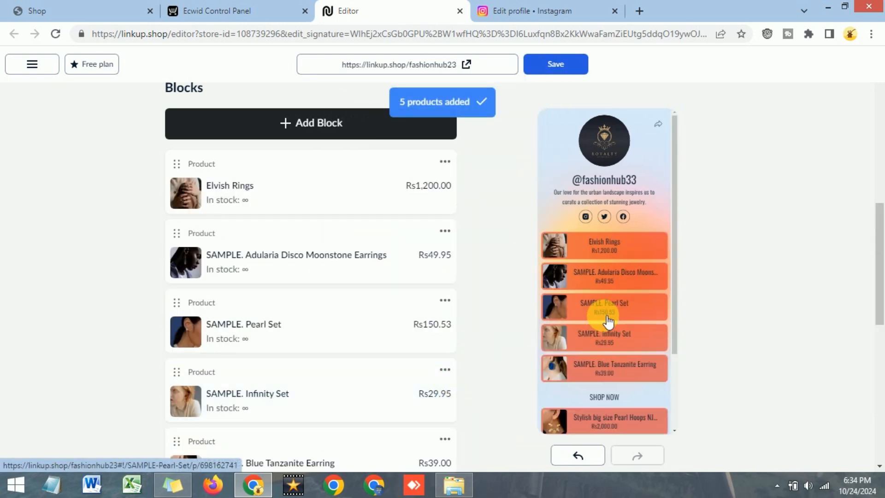
Step: Move the SHOP NOW section header above the Elvish Rings block so it heads all the products
scroll(602, 316, "down", 2)
scroll(574, 297, "up", 2)
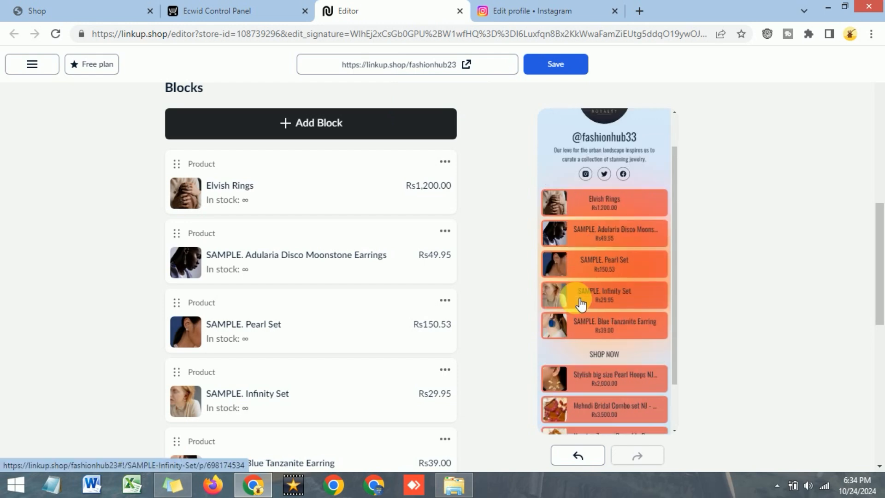
scroll(611, 369, "down", 1)
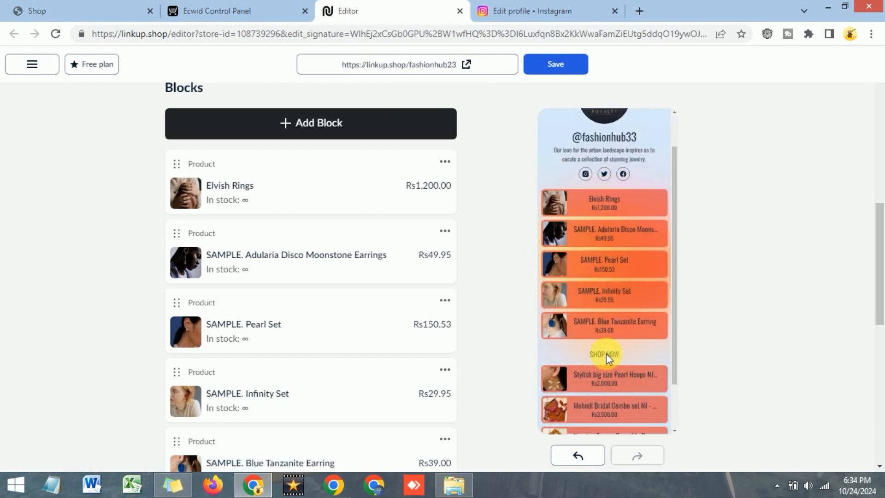
scroll(314, 288, "down", 1)
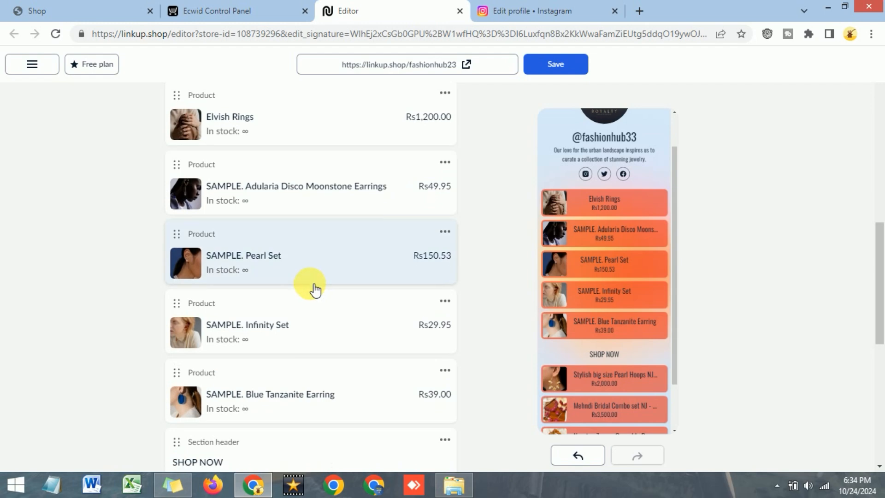
scroll(314, 288, "down", 2)
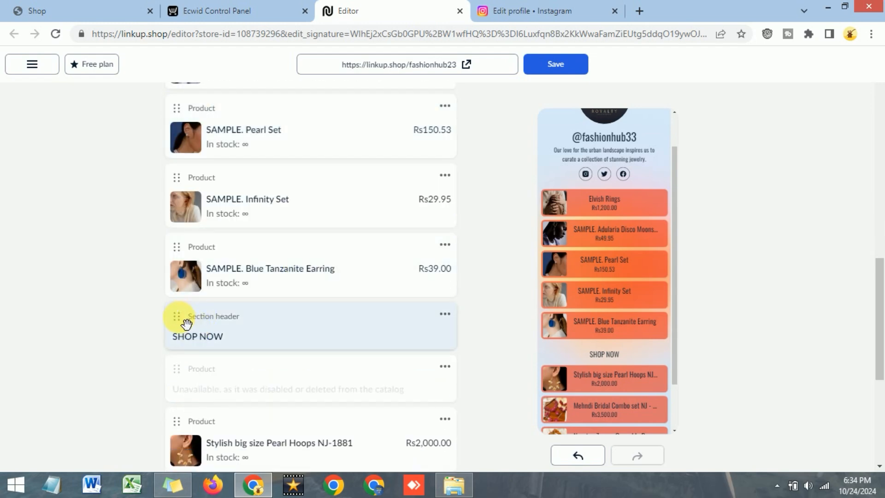
left_click_drag(184, 320, 185, 169)
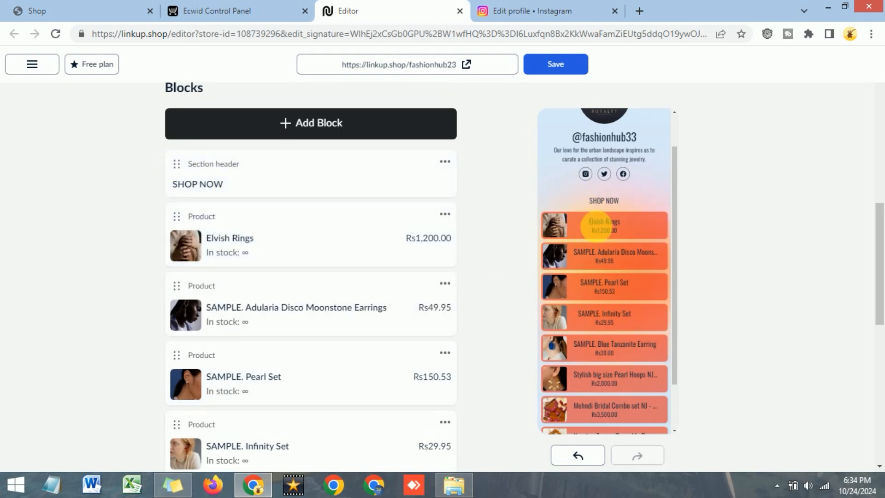
Step: Check the product list in the page preview and open the order management page from the Store section
scroll(600, 268, "down", 2)
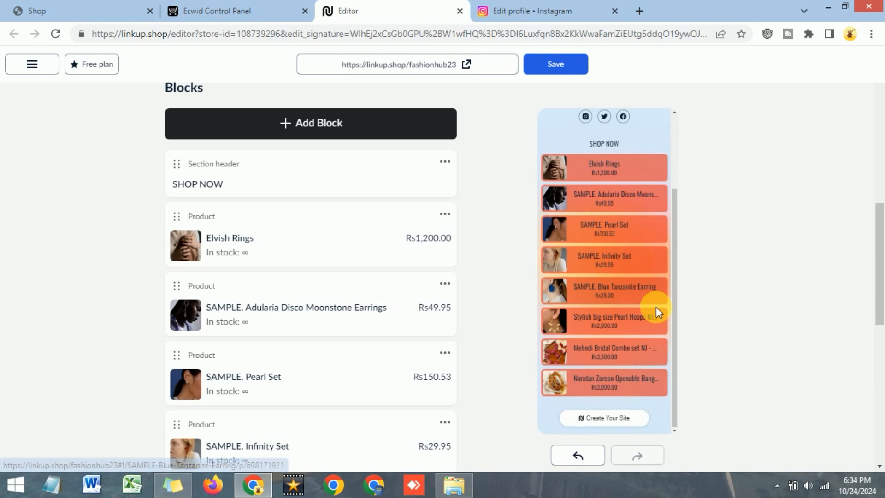
scroll(656, 306, "up", 3)
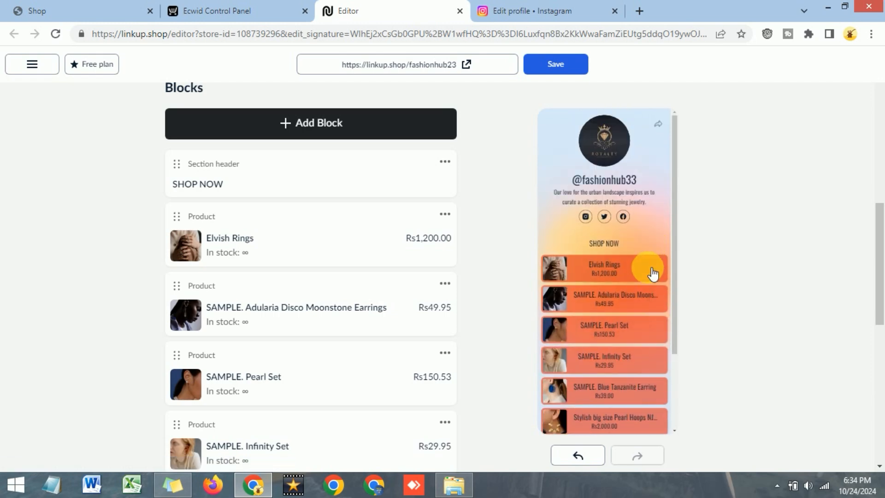
scroll(653, 273, "down", 3)
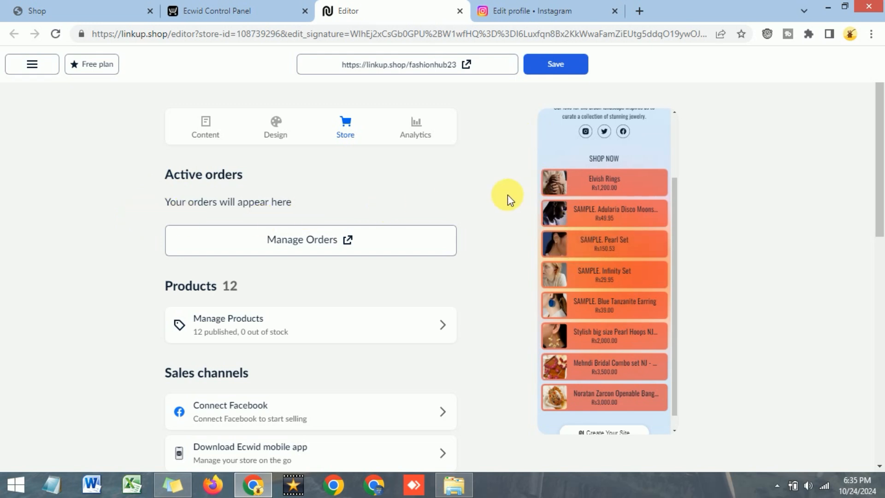
left_click(307, 246)
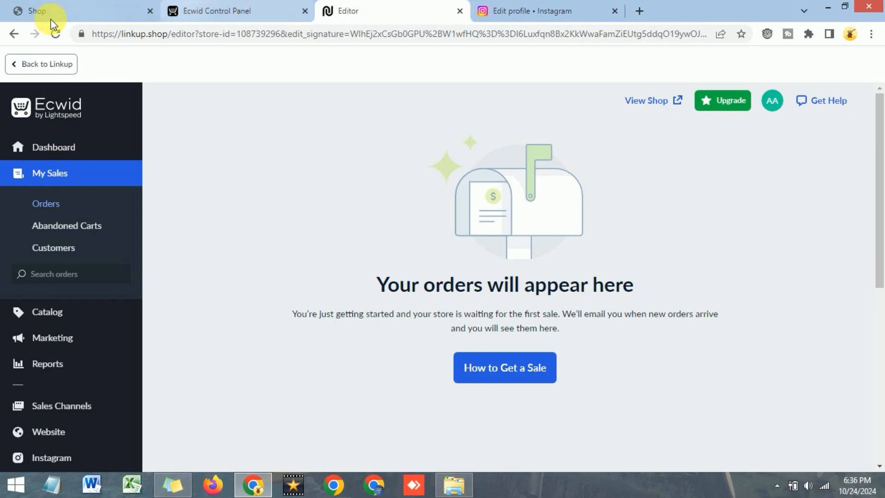
Step: Return from order management to the Linkup Store section and review its product, sales channel, monetization, payment and delivery options
left_click(231, 11)
left_click(390, 10)
left_click(10, 32)
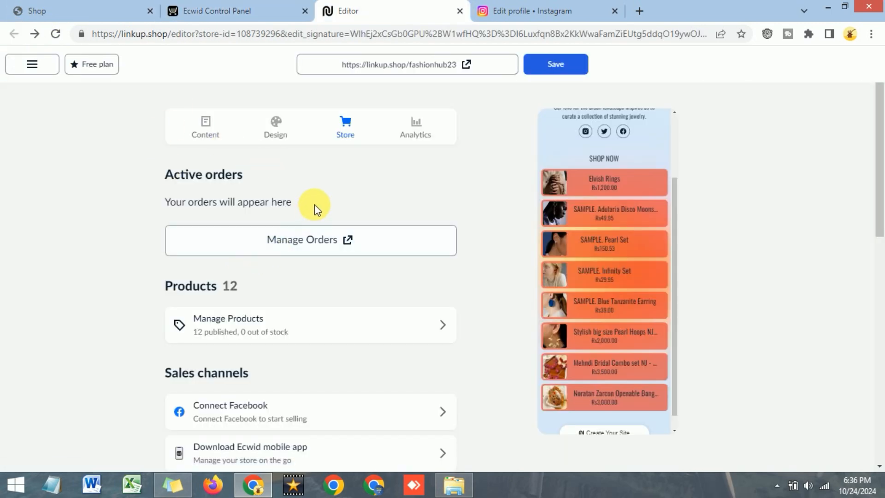
scroll(314, 206, "down", 1)
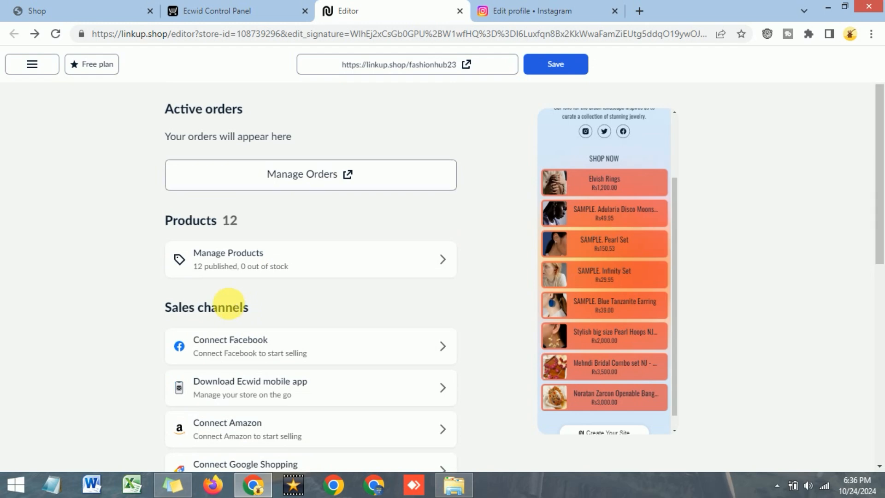
scroll(229, 303, "down", 1)
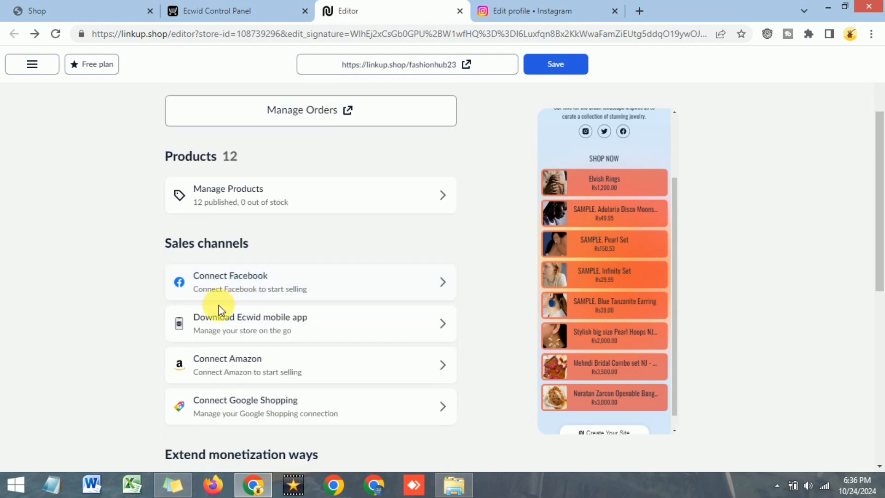
scroll(218, 305, "down", 3)
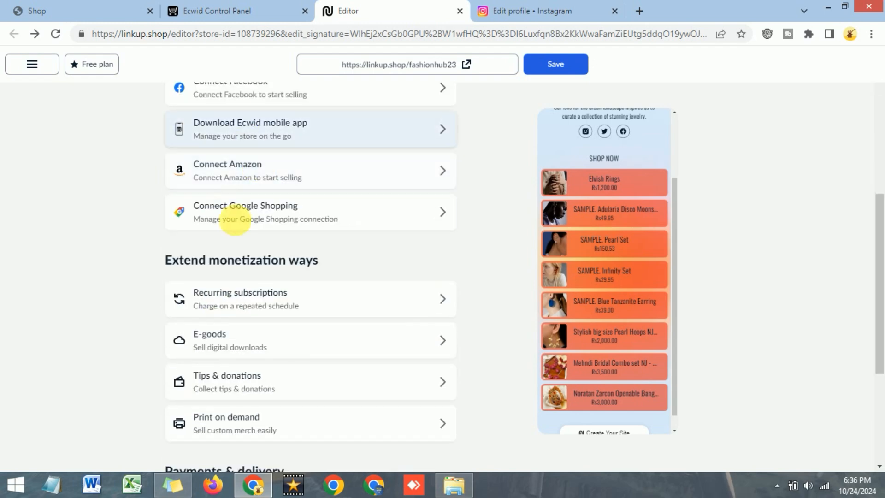
scroll(221, 233, "down", 2)
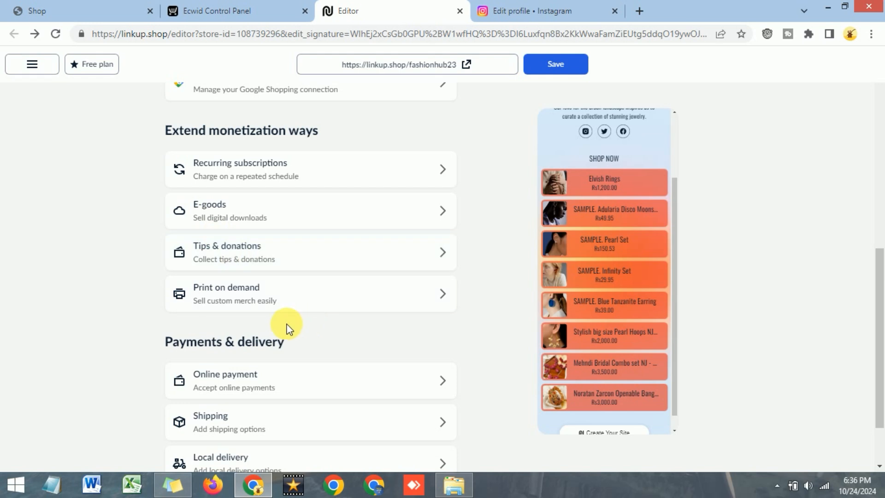
scroll(287, 327, "down", 1)
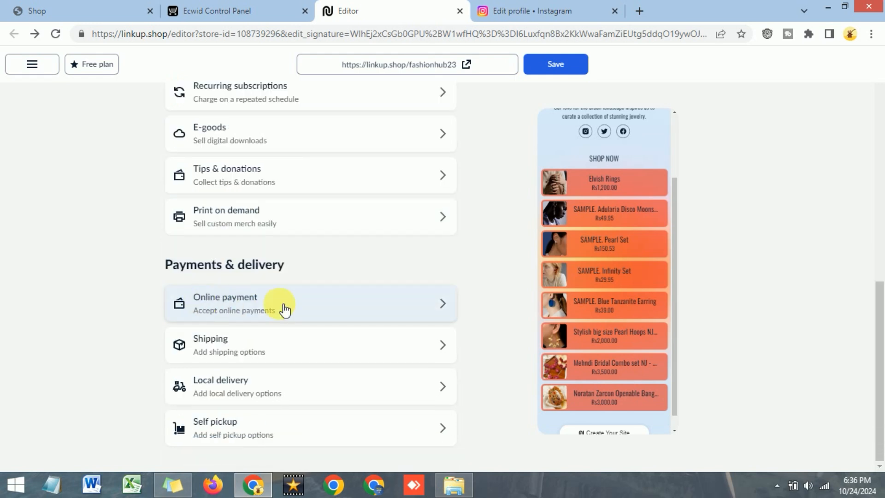
scroll(241, 286, "up", 1)
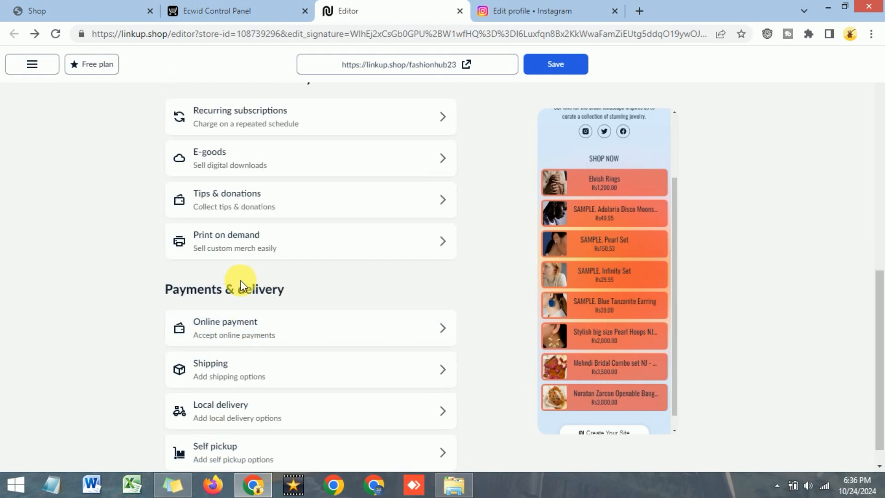
scroll(240, 286, "up", 8)
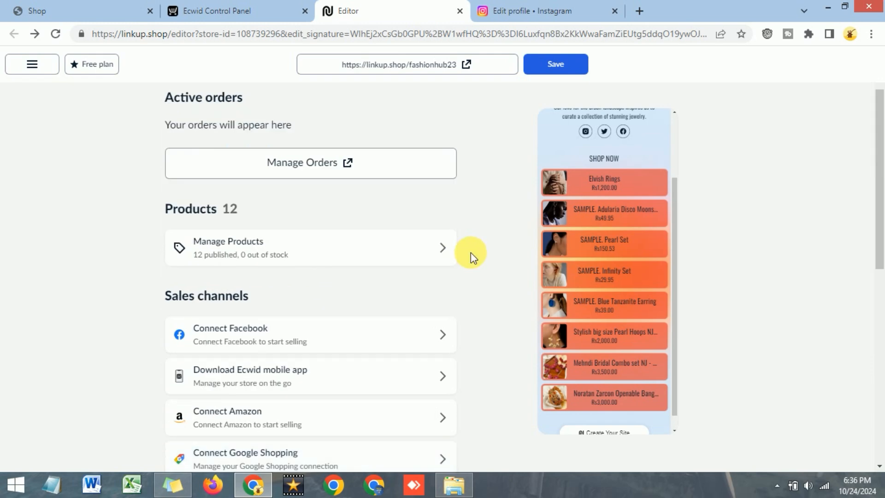
Step: Check the storefront's product listing, then review the Linkup Analytics section and the page preview up to its profile header
left_click(111, 6)
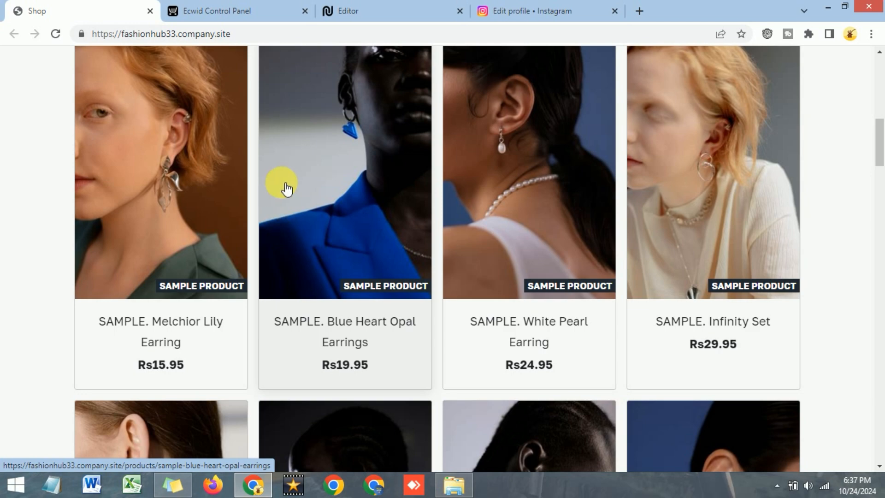
scroll(324, 197, "up", 4)
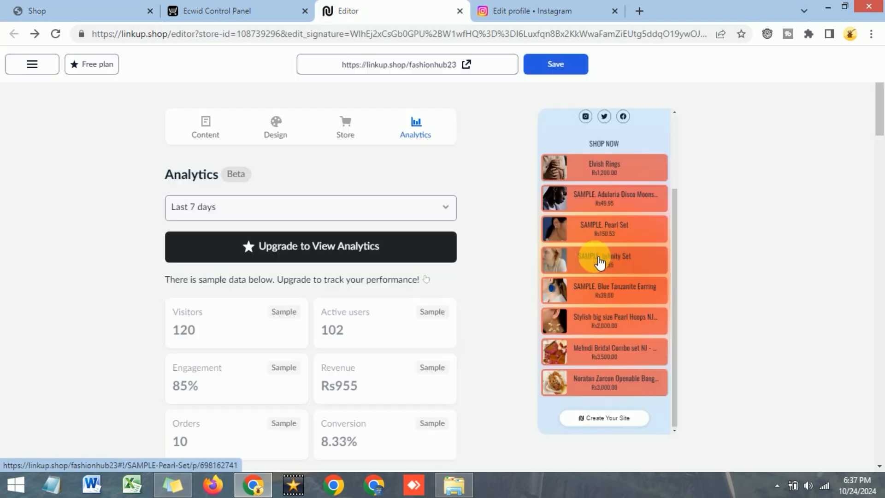
scroll(599, 261, "up", 3)
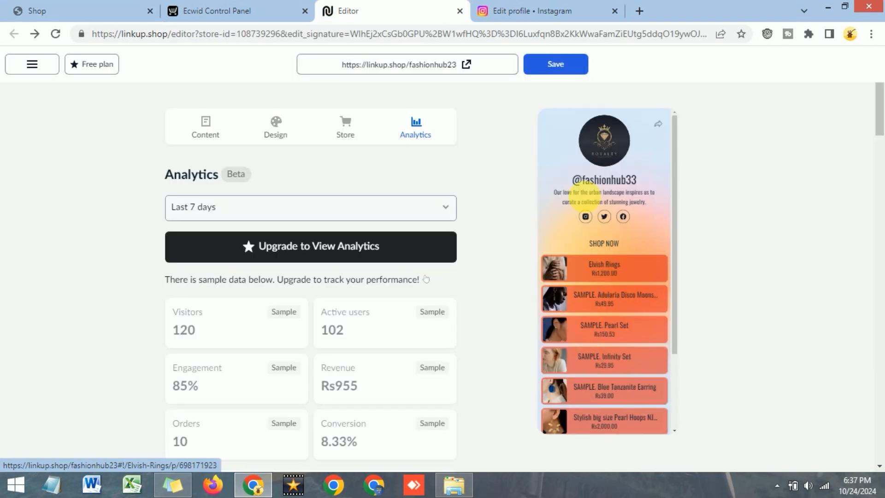
Step: Save the Linkup page and copy its link from the site sharing options
left_click(551, 64)
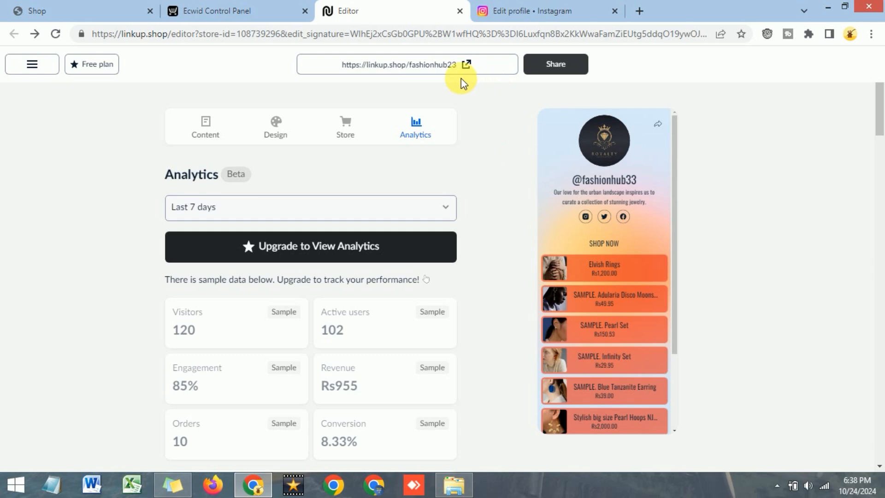
left_click(556, 69)
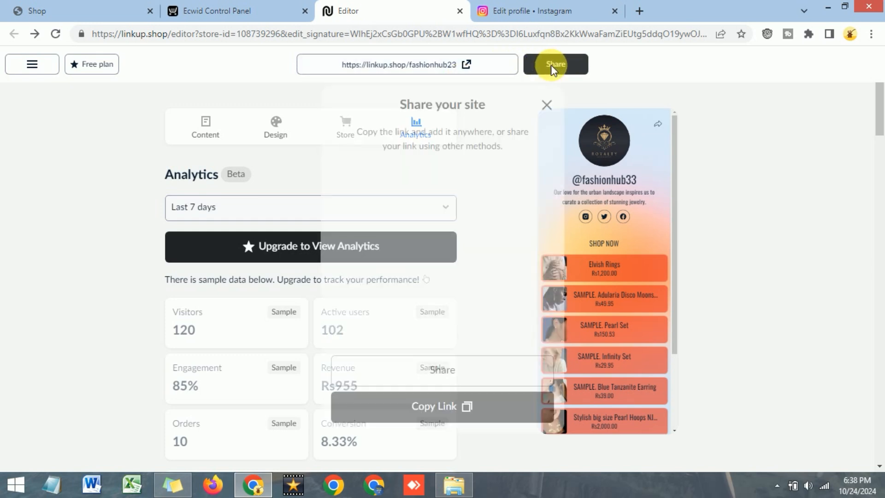
left_click(441, 407)
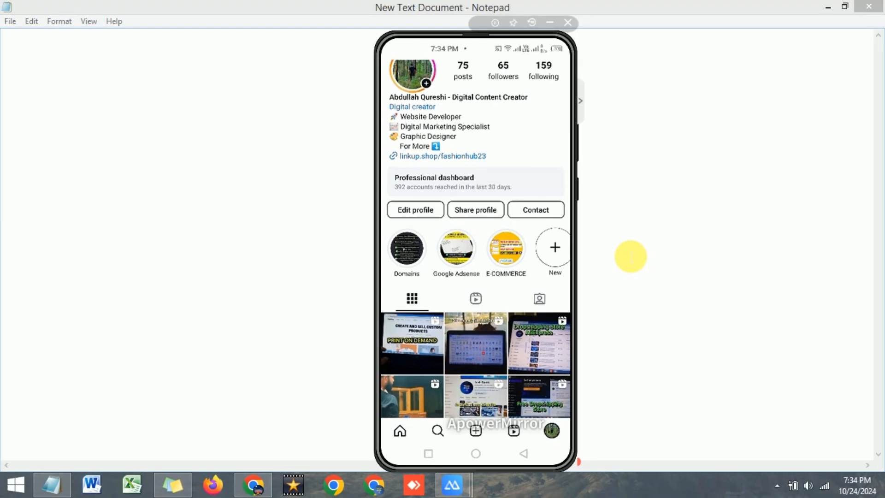